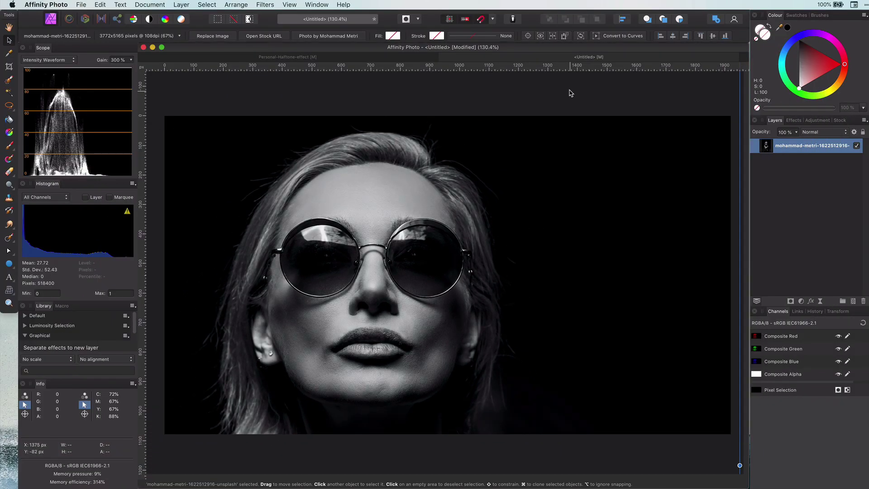
Duplicate the portrait photo layer with Cmd+J and apply Rasterise & Trim to the copy.
{"action": "left_click", "coordinate": [766, 148]}
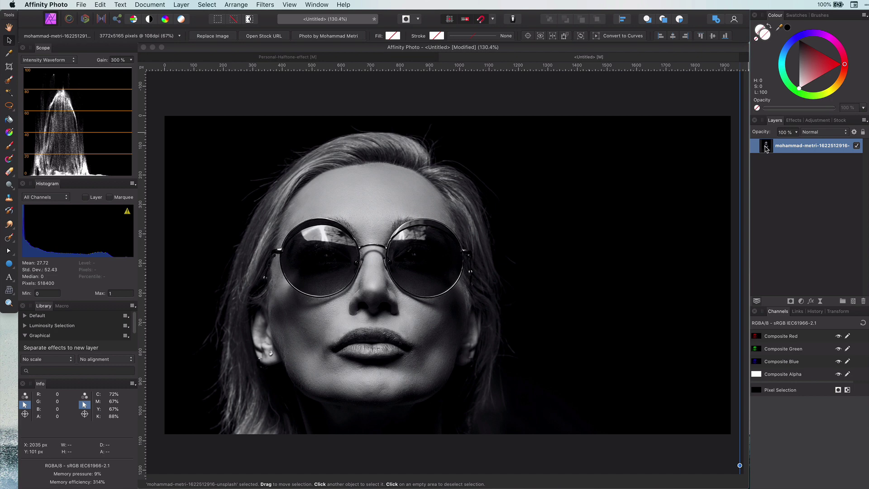
{"action": "key", "text": "super+j"}
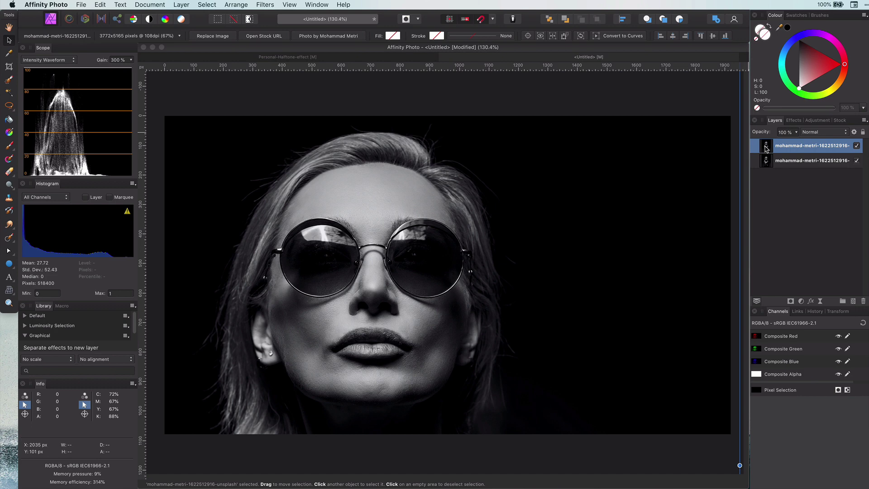
{"action": "right_click", "coordinate": [767, 148]}
{"action": "left_click", "coordinate": [809, 303]}
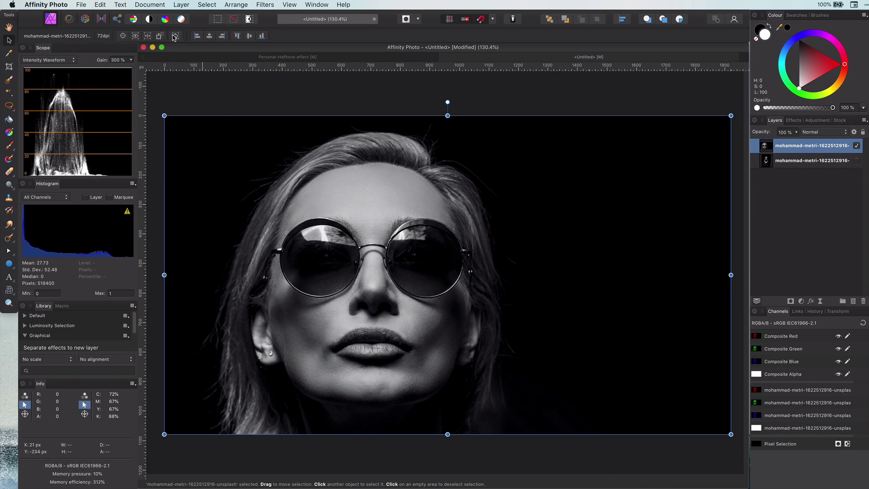
Add a live Halftone filter with a Circular screen to the portrait copy, rendering concentric white rings.
{"action": "left_click", "coordinate": [177, 5]}
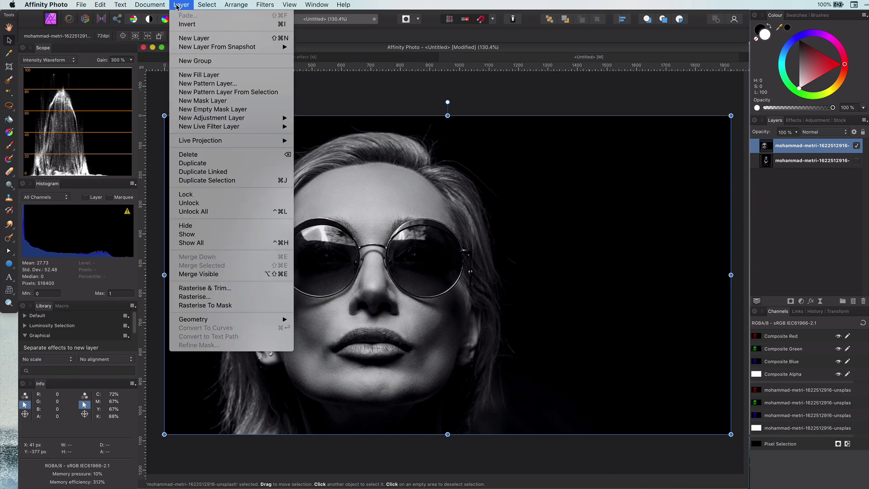
{"action": "mouse_move", "coordinate": [206, 127]}
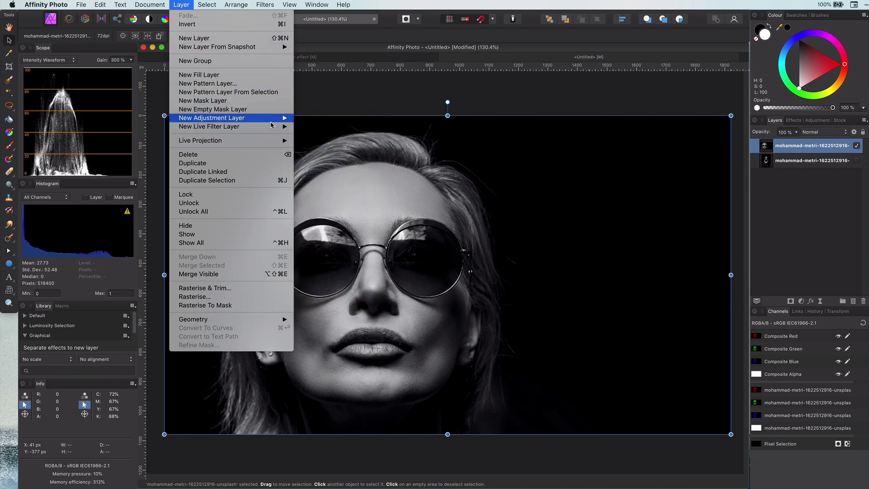
{"action": "mouse_move", "coordinate": [337, 164]}
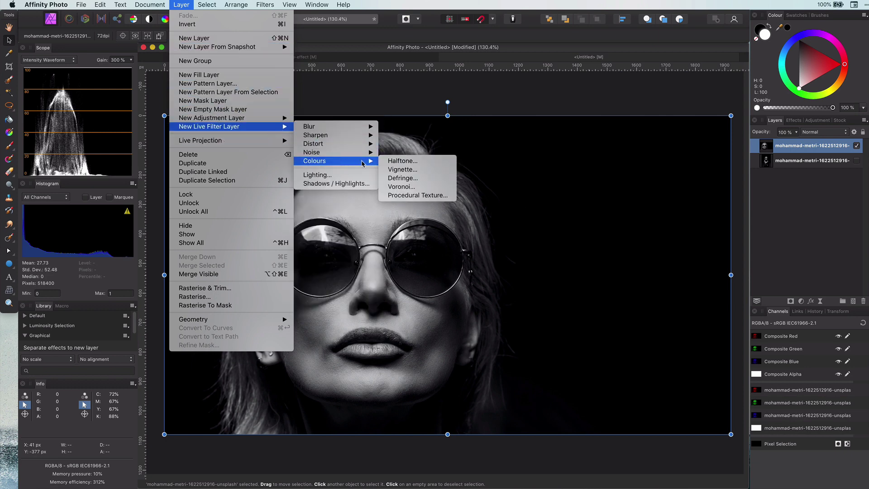
{"action": "left_click", "coordinate": [405, 164]}
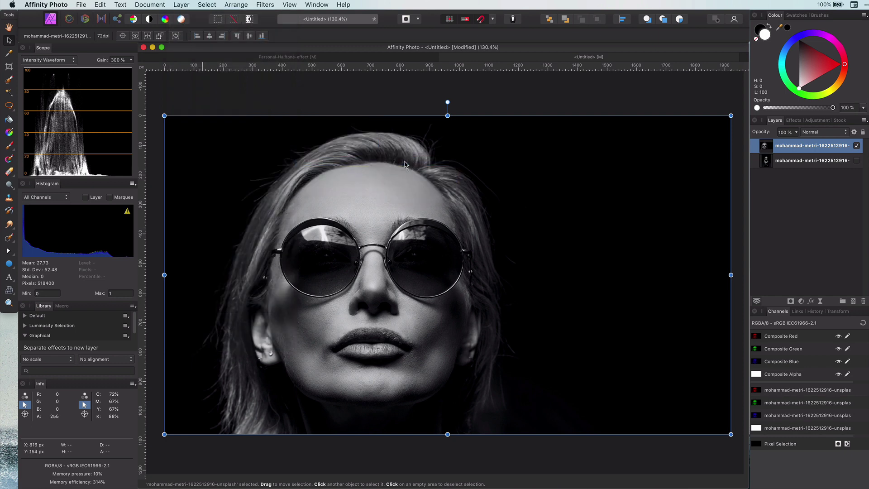
{"action": "left_click_drag", "start_coordinate": [439, 290], "coordinate": [667, 292]}
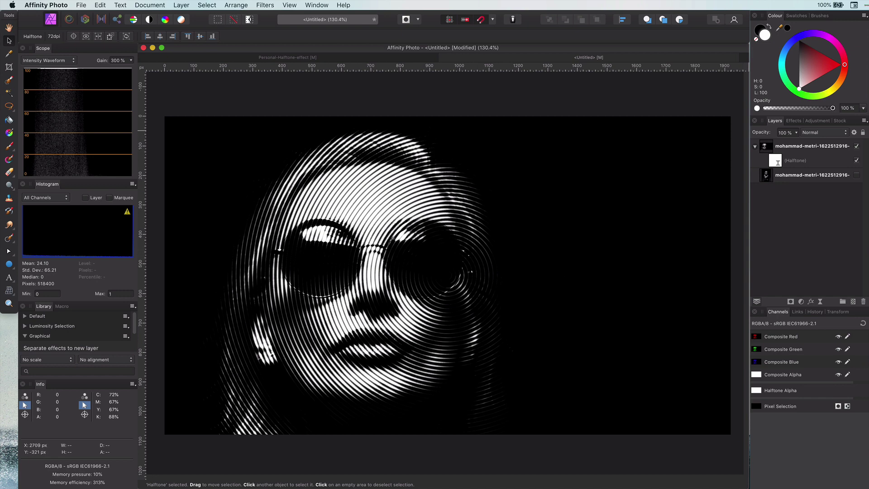
Delete the Halftone live filter layer and clear the layer selection.
{"action": "left_click", "coordinate": [588, 92]}
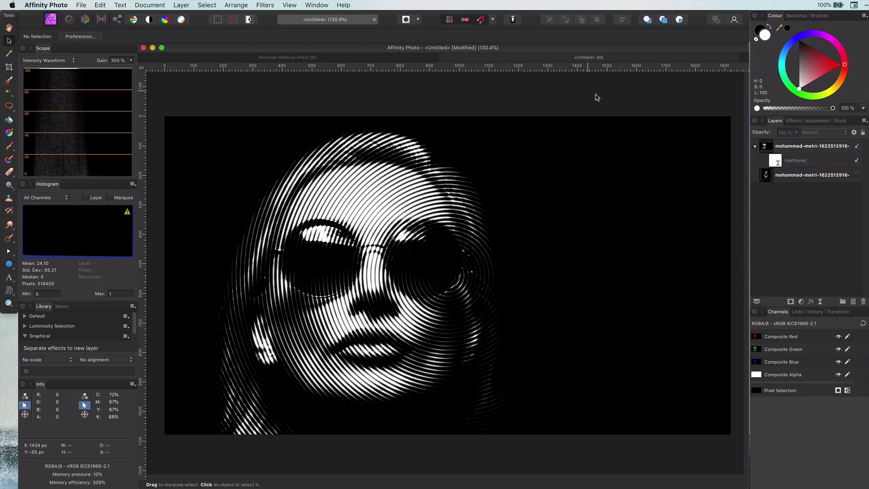
{"action": "left_click", "coordinate": [777, 162]}
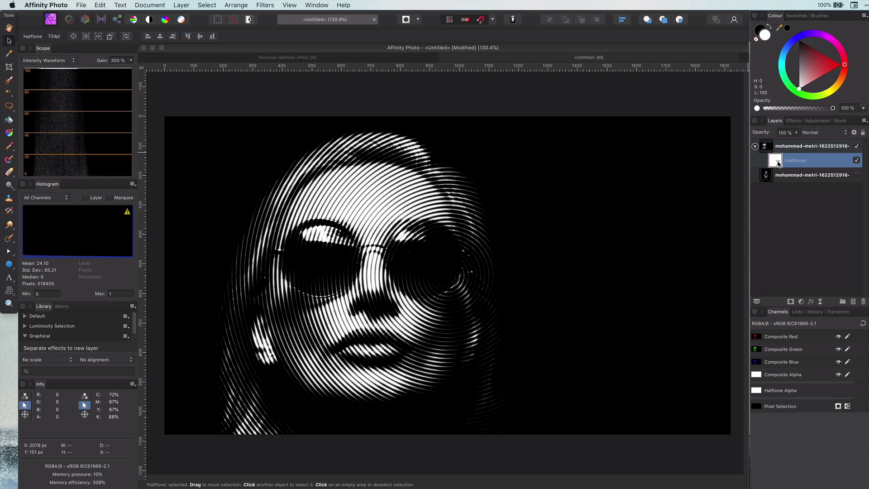
{"action": "key", "text": "Delete"}
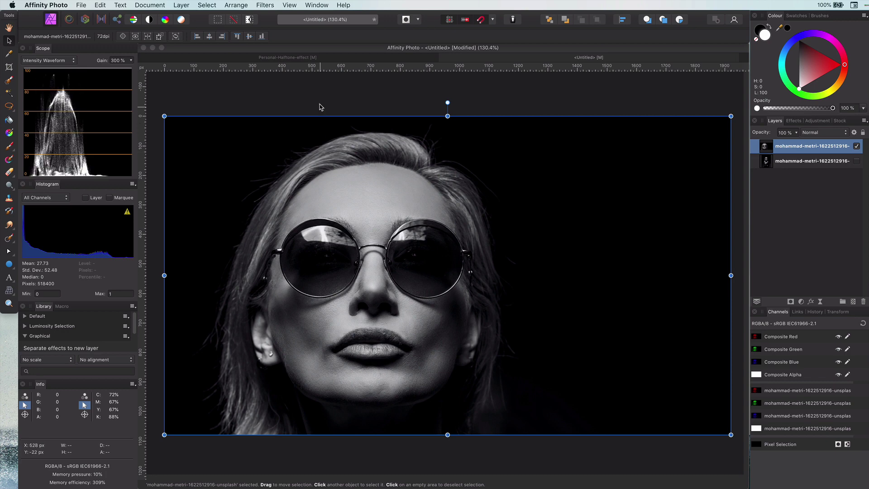
{"action": "left_click", "coordinate": [320, 108]}
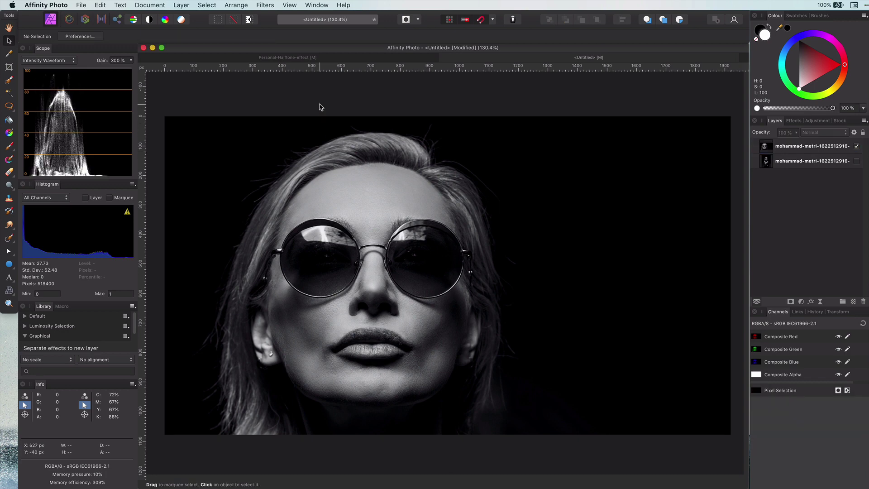
Draw a white circle right of the face, duplicate it beside the original, and group both.
{"action": "left_click", "coordinate": [9, 263]}
{"action": "left_click_drag", "start_coordinate": [554, 238], "coordinate": [662, 282]}
{"action": "key", "text": "super+j"}
{"action": "key", "text": "v"}
{"action": "left_click", "coordinate": [780, 161], "text": "shift"}
{"action": "key", "text": "super+g"}
{"action": "right_click", "coordinate": [771, 146]}
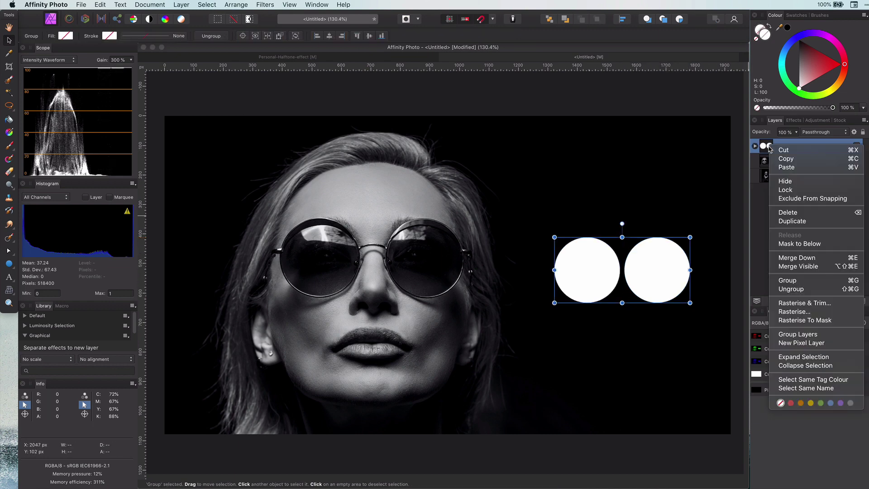
{"action": "left_click", "coordinate": [792, 282]}
Apply a live Gaussian Blur of about 19 px to the circle group.
{"action": "left_click", "coordinate": [821, 302]}
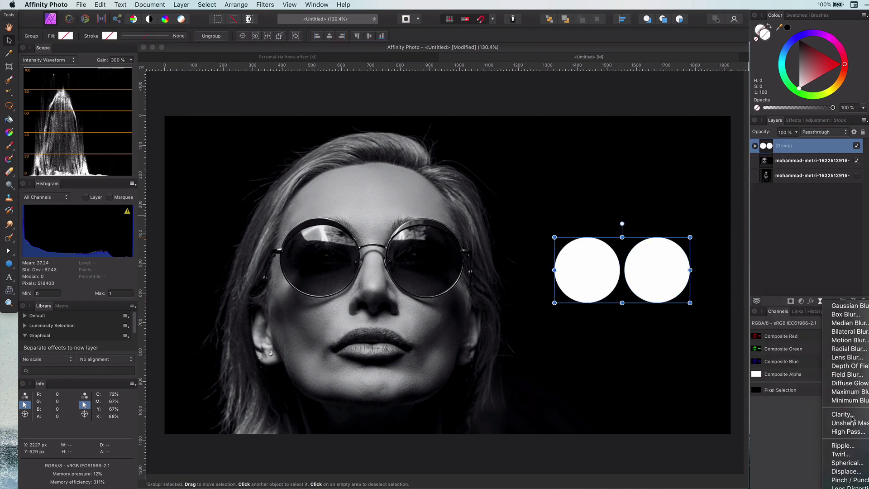
{"action": "left_click", "coordinate": [841, 310]}
{"action": "left_click_drag", "start_coordinate": [380, 447], "coordinate": [436, 447]}
{"action": "left_click", "coordinate": [374, 412]}
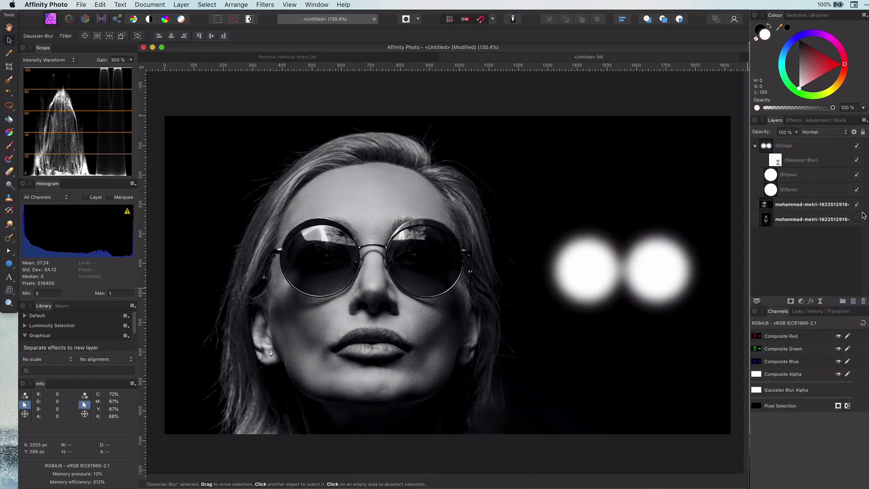
{"action": "left_click", "coordinate": [802, 301]}
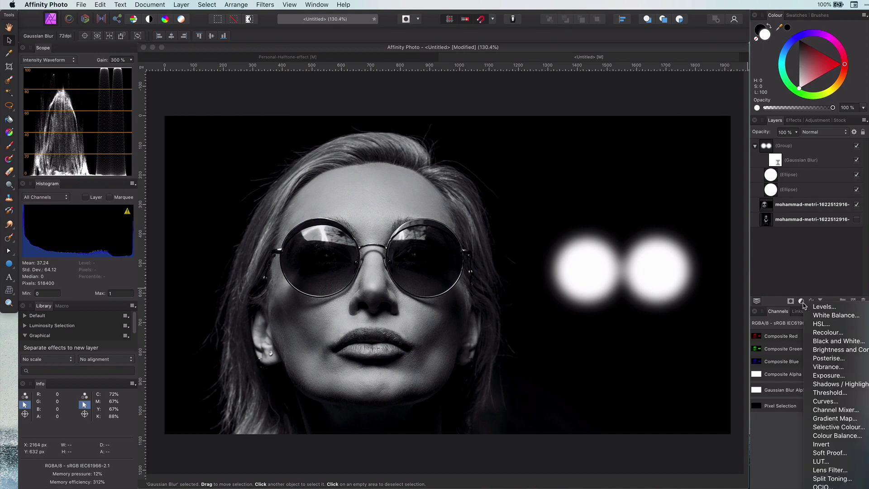
Add a Threshold adjustment and shift its level to show more white.
{"action": "left_click", "coordinate": [830, 393]}
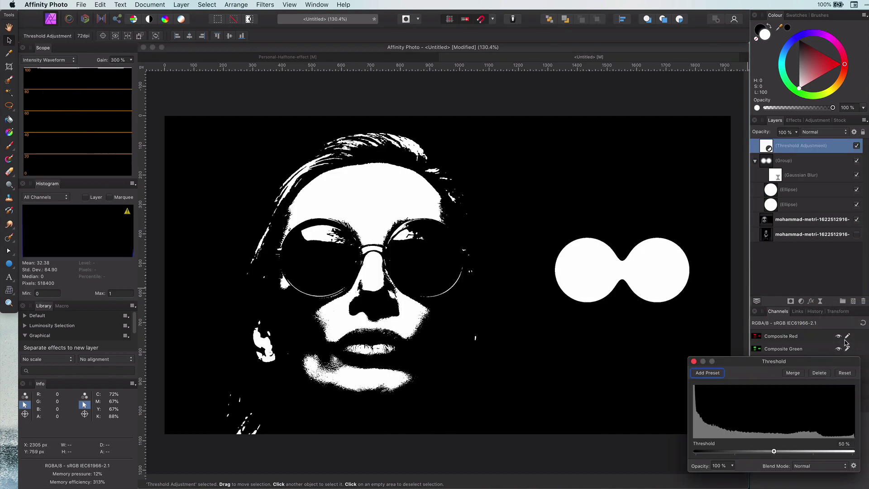
{"action": "left_click_drag", "start_coordinate": [768, 457], "coordinate": [790, 451]}
{"action": "left_click", "coordinate": [693, 361]}
Reduce the circles' Gaussian Blur radius so the two circles separate.
{"action": "double_click", "coordinate": [778, 178]}
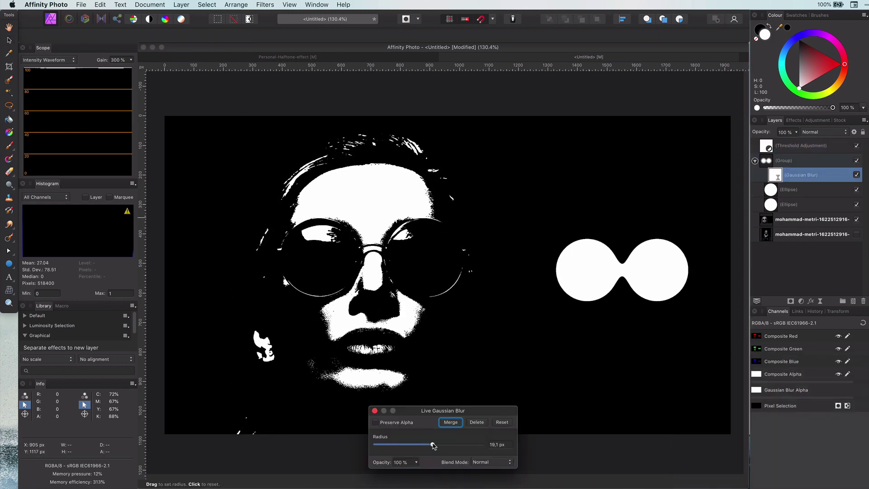
{"action": "mouse_move", "coordinate": [434, 445]}
{"action": "left_mouse_down"}
{"action": "mouse_move", "coordinate": [418, 445]}
{"action": "mouse_move", "coordinate": [483, 445]}
{"action": "mouse_move", "coordinate": [426, 448]}
{"action": "mouse_move", "coordinate": [445, 448]}
{"action": "left_mouse_up"}
{"action": "key", "text": "v"}
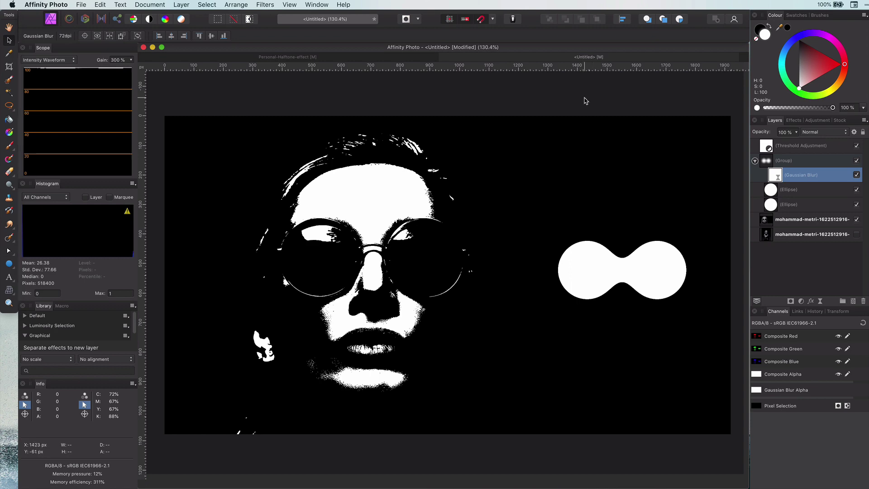
{"action": "left_click", "coordinate": [798, 160]}
Delete the blurred circle group and hide the Threshold adjustment and portrait layers.
{"action": "key", "text": "Delete"}
{"action": "left_click", "coordinate": [798, 152]}
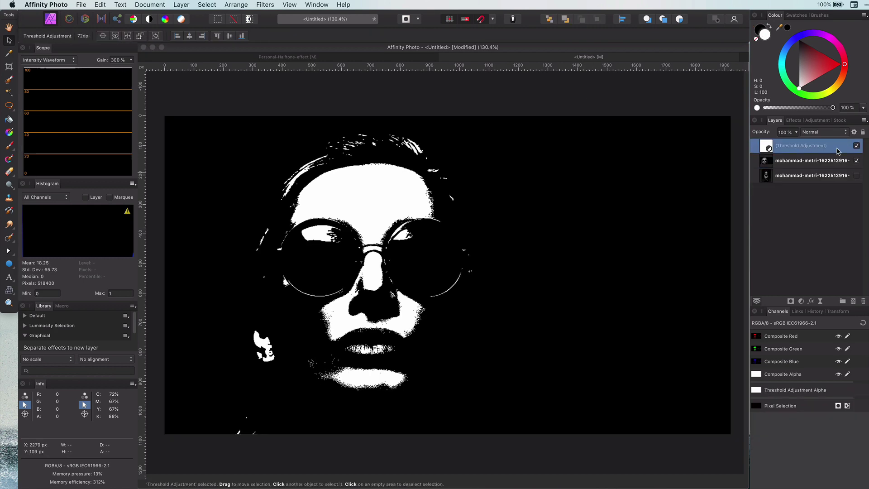
{"action": "left_click", "coordinate": [856, 145]}
{"action": "left_click", "coordinate": [857, 160]}
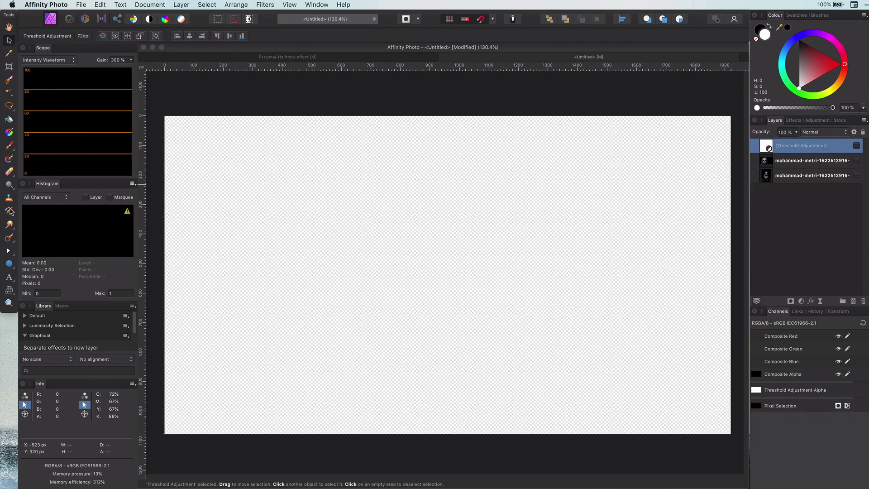
Draw a straight horizontal line across the top of the canvas with a 3 pt stroke.
{"action": "left_click", "coordinate": [9, 250]}
{"action": "left_click", "coordinate": [39, 262]}
{"action": "left_click", "coordinate": [164, 120]}
{"action": "left_click", "coordinate": [731, 121]}
{"action": "left_click", "coordinate": [255, 38]}
{"action": "left_click_drag", "start_coordinate": [195, 66], "coordinate": [206, 66]}
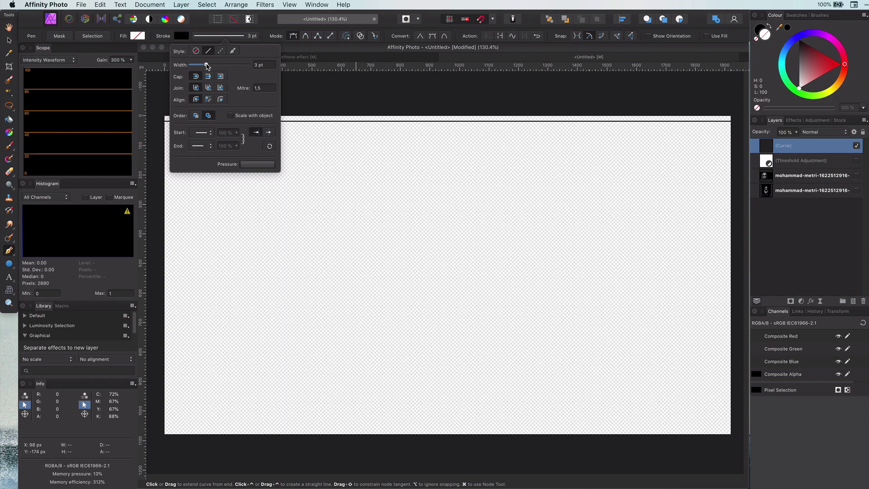
{"action": "key", "text": "v"}
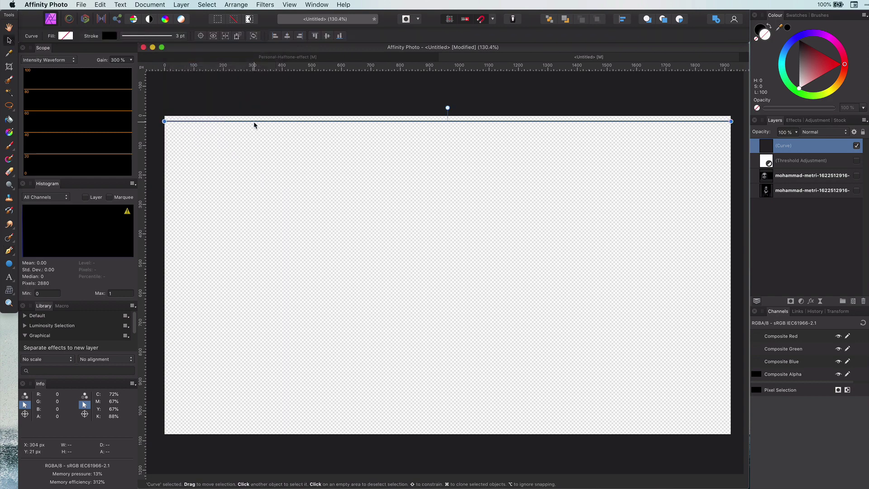
Duplicate the line repeatedly to fill the canvas with evenly spaced horizontal lines.
{"action": "key", "text": "super+j"}
{"action": "left_click_drag", "start_coordinate": [254, 126], "coordinate": [256, 130]}
{"action": "key", "text": "super+j"}
{"action": "key", "text": "super+j"}
{"action": "key", "text": "super+j"}
{"action": "key", "text": "super+j"}
{"action": "key", "text": "super+j"}
{"action": "key", "text": "super+j"}
{"action": "key", "text": "super+j"}
{"action": "key", "text": "super+j"}
{"action": "key", "text": "super+j"}
{"action": "key", "text": "super+j"}
{"action": "key", "text": "super+j"}
{"action": "key", "text": "super+j"}
{"action": "key", "text": "super+j"}
{"action": "key", "text": "super+j"}
{"action": "key", "text": "super+j"}
{"action": "key", "text": "super+j"}
{"action": "key", "text": "super+j"}
{"action": "key", "text": "super+j"}
{"action": "key", "text": "super+j"}
{"action": "key", "text": "super+j"}
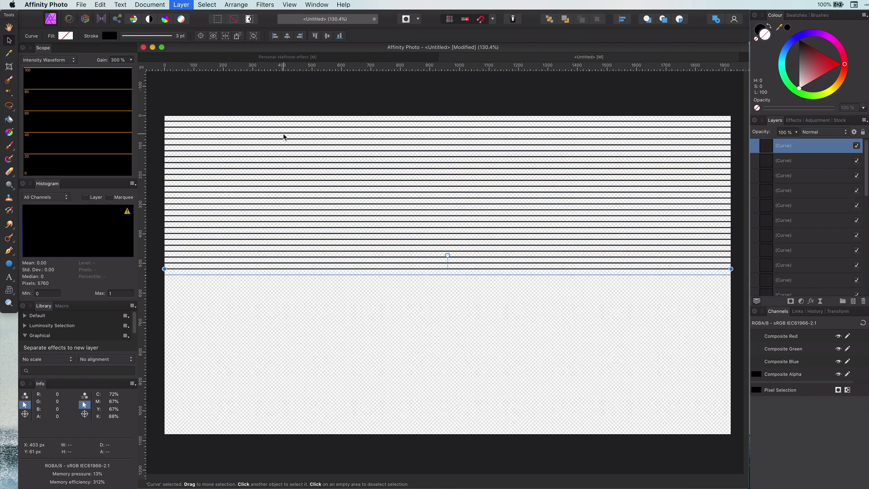
{"action": "key", "text": "super+j"}
{"action": "key", "text": "super+j"}
{"action": "key", "text": "super+j"}
{"action": "key", "text": "super+j"}
{"action": "key", "text": "super+j"}
{"action": "key", "text": "super+j"}
{"action": "key", "text": "super+j"}
{"action": "key", "text": "super+j"}
{"action": "key", "text": "super+j"}
{"action": "key", "text": "super+j"}
{"action": "key", "text": "super+j"}
{"action": "key", "text": "super+j"}
{"action": "key", "text": "super+j"}
{"action": "key", "text": "super+j"}
{"action": "key", "text": "super+j"}
{"action": "key", "text": "super+j"}
{"action": "key", "text": "super+j"}
{"action": "key", "text": "super+j"}
{"action": "key", "text": "super+j"}
{"action": "key", "text": "super+j"}
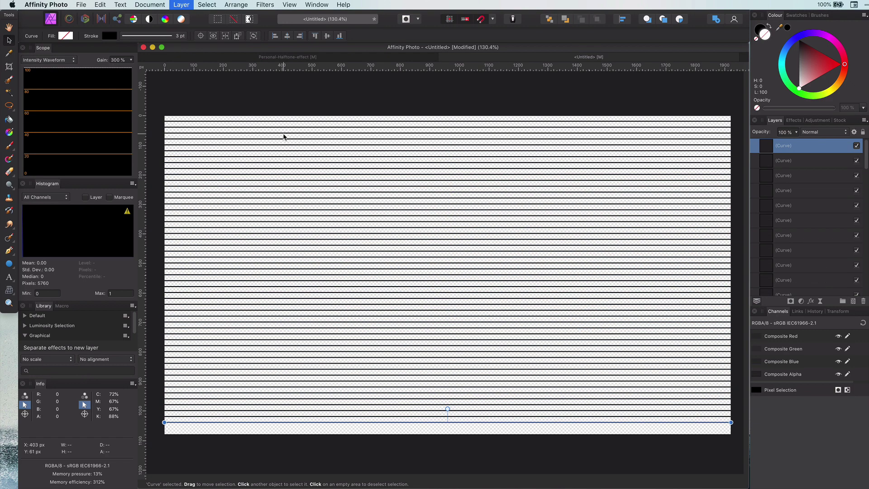
{"action": "scroll", "coordinate": [825, 210], "scroll_direction": "down", "scroll_amount": 10}
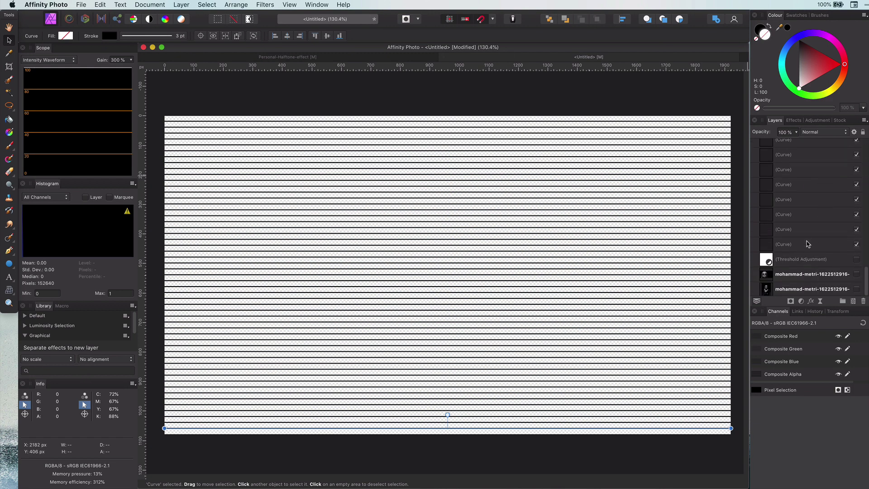
Group all the lines as 'Horizontal lines' and move the group below the Threshold adjustment.
{"action": "left_click", "coordinate": [808, 244], "text": "shift"}
{"action": "key", "text": "super+g"}
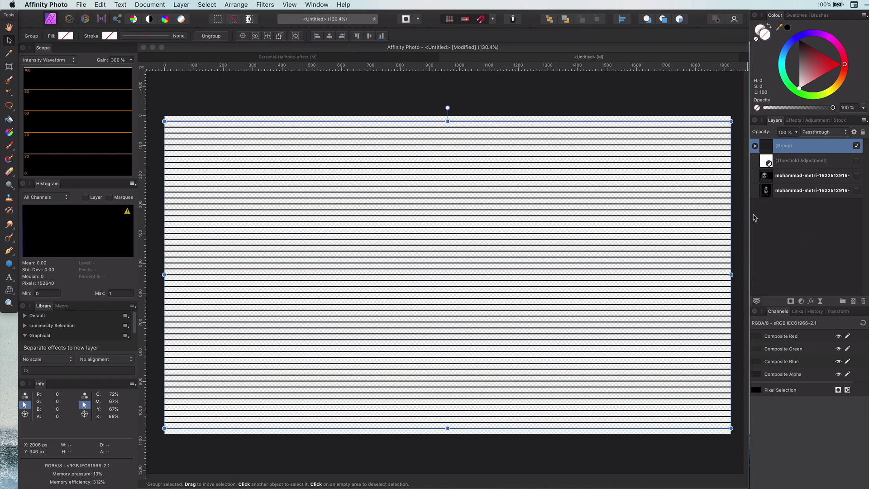
{"action": "double_click", "coordinate": [782, 147]}
{"action": "type", "text": "Horizontal"}
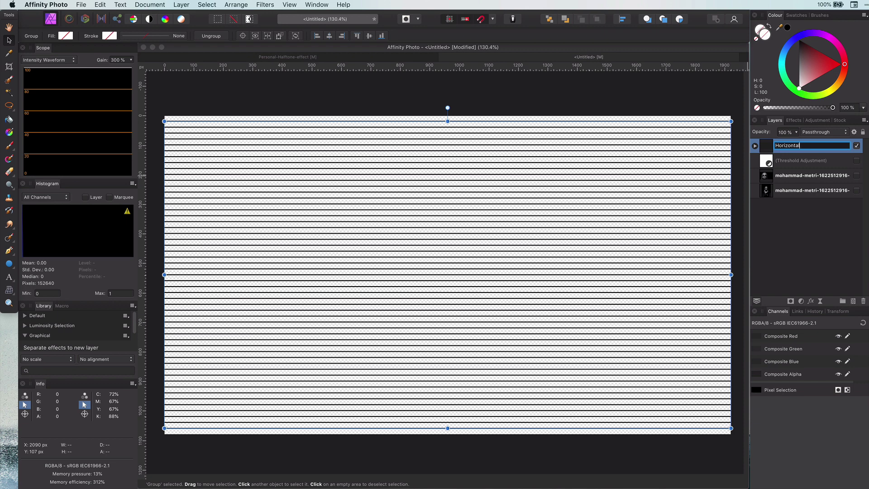
{"action": "type", "text": " lines"}
{"action": "key", "text": "Return"}
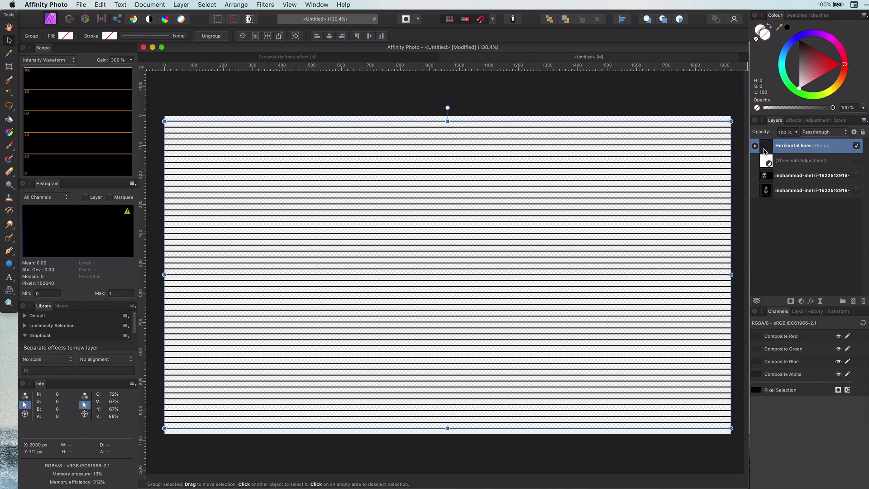
{"action": "key", "text": "super+bracketleft"}
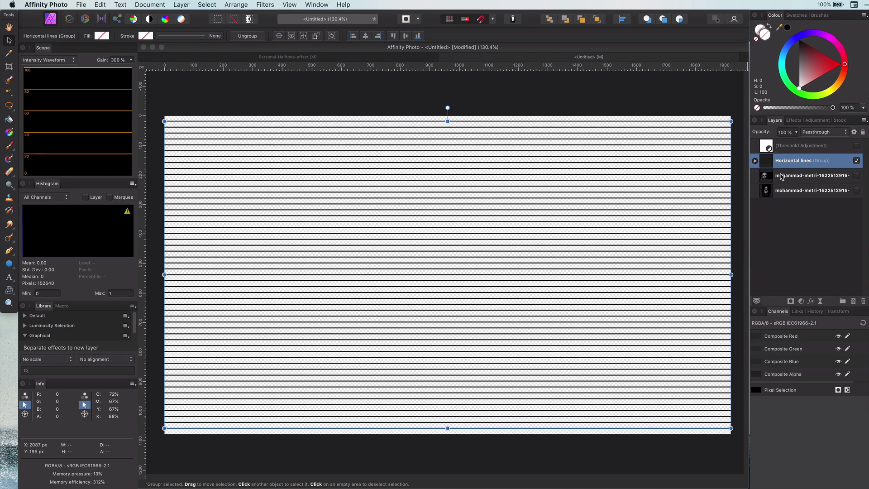
Show the portrait and Threshold layers, and give the stripes group a 3 px live Gaussian Blur.
{"action": "left_click", "coordinate": [857, 176]}
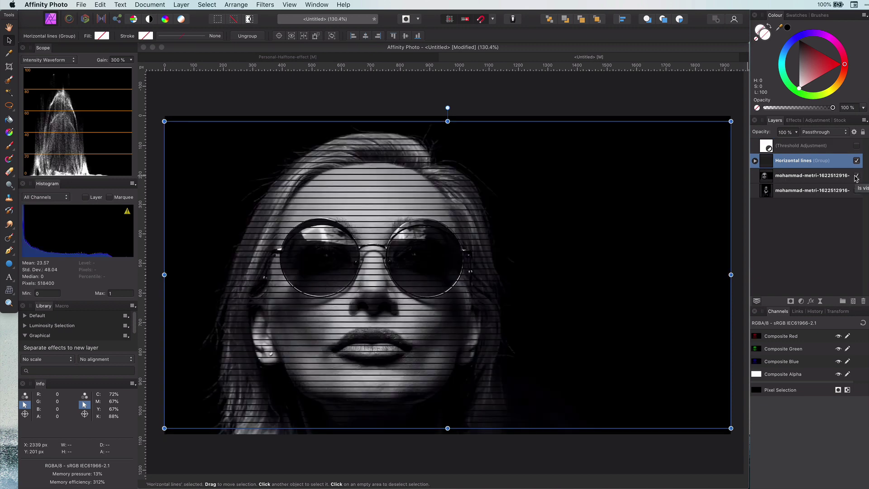
{"action": "left_click", "coordinate": [856, 145]}
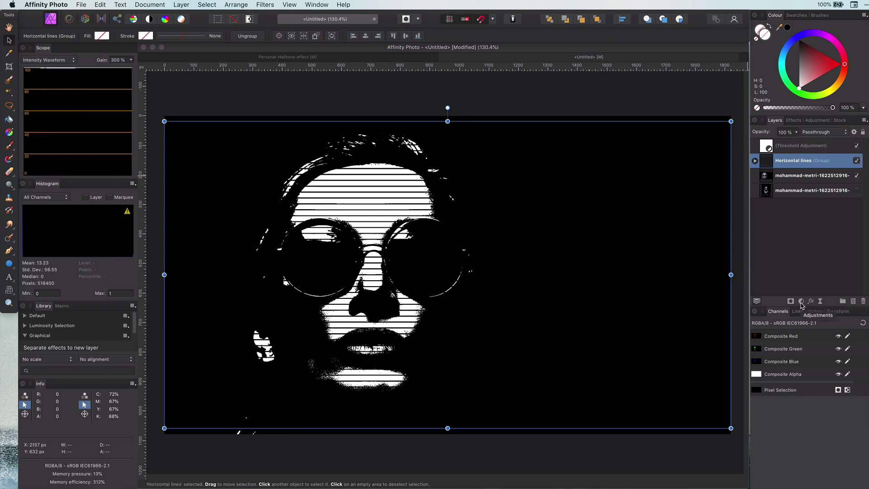
{"action": "left_click", "coordinate": [820, 302]}
{"action": "left_click", "coordinate": [835, 306]}
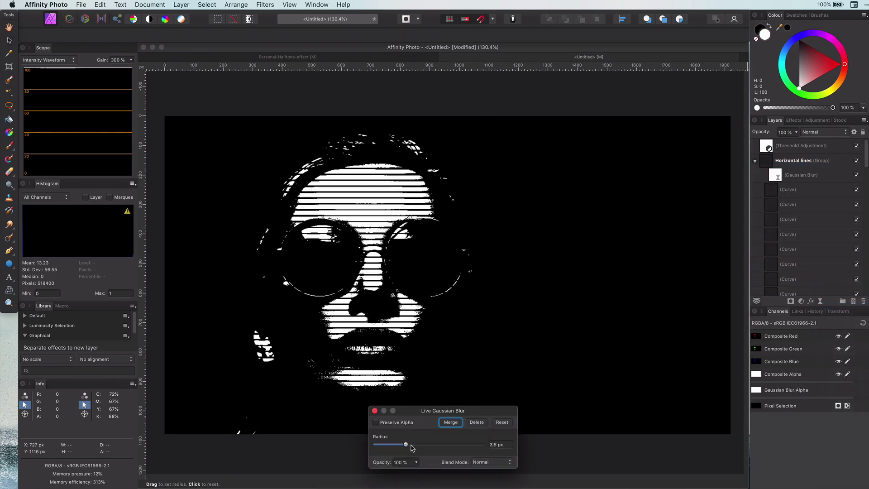
{"action": "left_click_drag", "start_coordinate": [413, 448], "coordinate": [404, 447]}
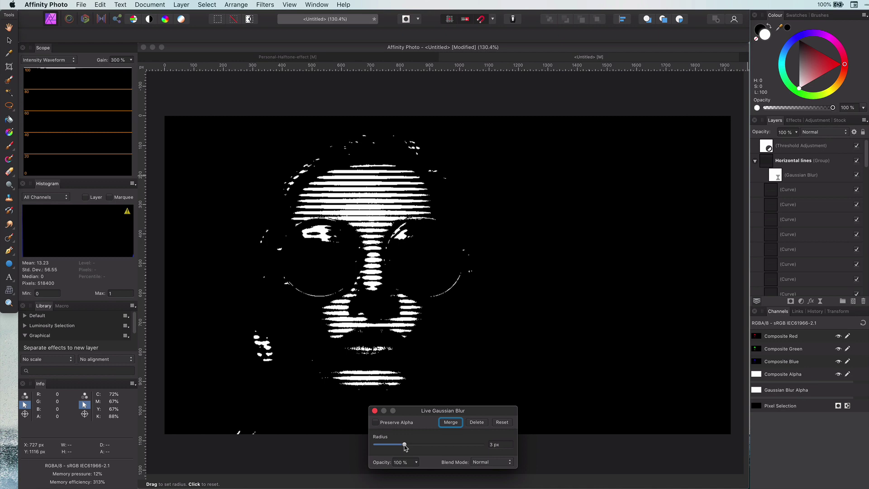
{"action": "left_click", "coordinate": [375, 411]}
Readjust the Threshold level to 51% so the face shows as bold white stripes.
{"action": "double_click", "coordinate": [766, 146]}
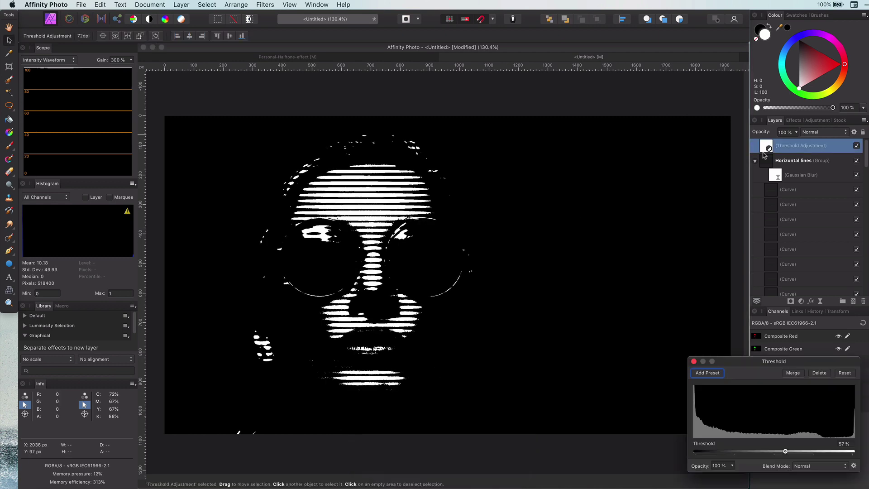
{"action": "mouse_move", "coordinate": [785, 452]}
{"action": "left_mouse_down"}
{"action": "mouse_move", "coordinate": [809, 451]}
{"action": "mouse_move", "coordinate": [745, 452]}
{"action": "mouse_move", "coordinate": [776, 453]}
{"action": "left_mouse_up"}
{"action": "left_click", "coordinate": [694, 362]}
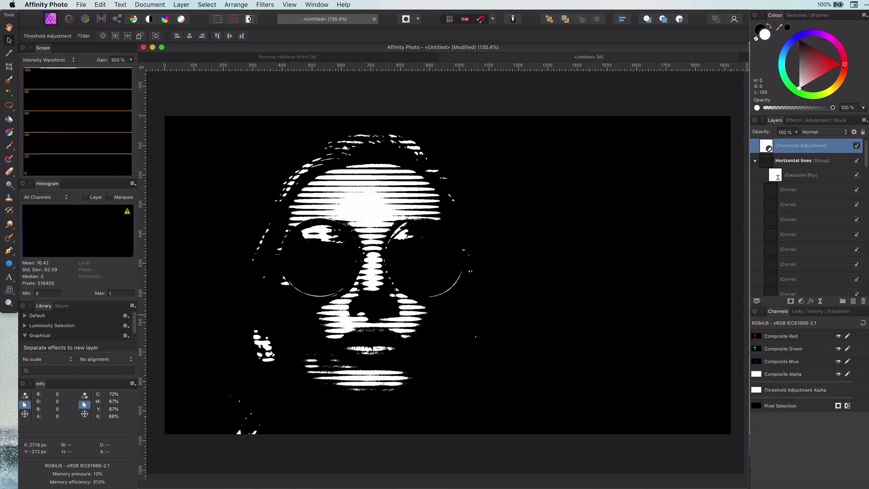
Add a Curves adjustment and bend the curve with three points to brighten the face.
{"action": "key", "text": "super+0"}
{"action": "left_click", "coordinate": [755, 160]}
{"action": "left_click", "coordinate": [811, 160]}
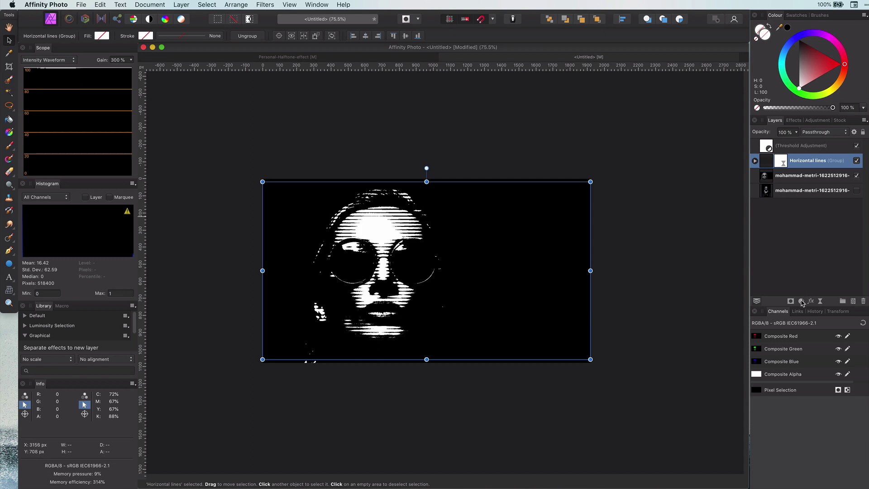
{"action": "left_click", "coordinate": [802, 302]}
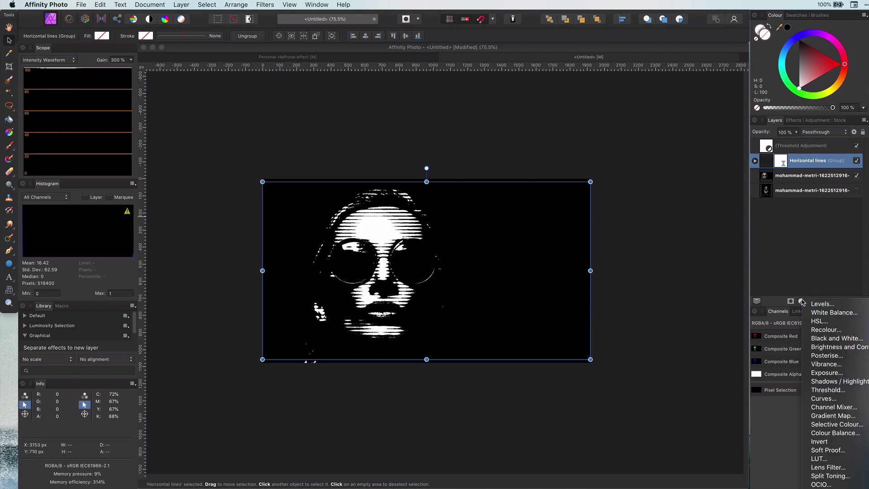
{"action": "left_click", "coordinate": [824, 399]}
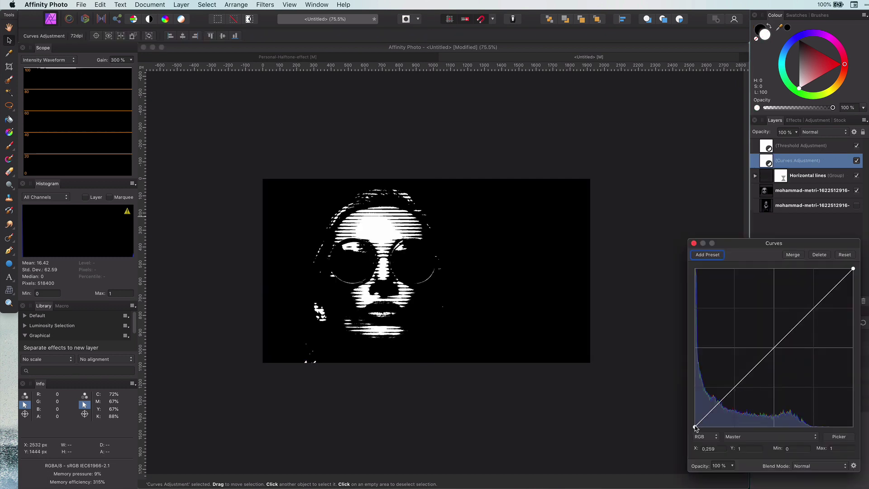
{"action": "left_click_drag", "start_coordinate": [721, 410], "coordinate": [738, 384]}
{"action": "left_click_drag", "start_coordinate": [793, 330], "coordinate": [793, 292]}
{"action": "left_click", "coordinate": [775, 341]}
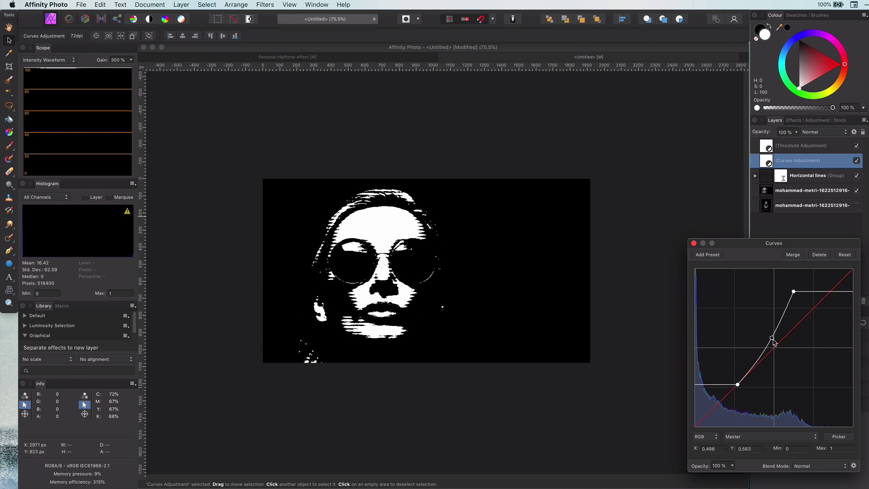
Move Curves below the Horizontal lines group and refine its points to cap highlights and brighten the face.
{"action": "left_click_drag", "start_coordinate": [768, 166], "coordinate": [768, 186]}
{"action": "double_click", "coordinate": [766, 176]}
{"action": "left_click_drag", "start_coordinate": [775, 343], "coordinate": [777, 352]}
{"action": "left_click_drag", "start_coordinate": [738, 384], "coordinate": [739, 351]}
{"action": "left_click_drag", "start_coordinate": [794, 294], "coordinate": [790, 321]}
{"action": "left_click_drag", "start_coordinate": [777, 355], "coordinate": [776, 332]}
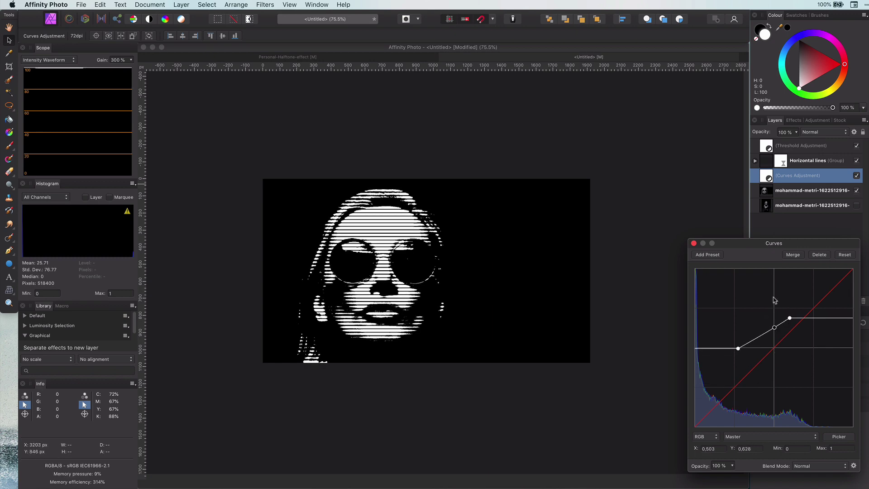
{"action": "left_click", "coordinate": [694, 243]}
{"action": "scroll", "coordinate": [385, 295], "scroll_direction": "up", "scroll_amount": 6}
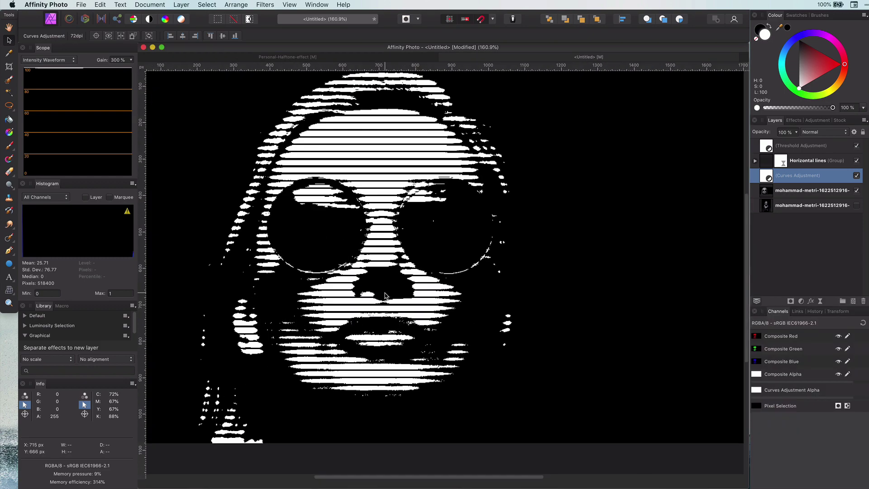
{"action": "left_click", "coordinate": [385, 295]}
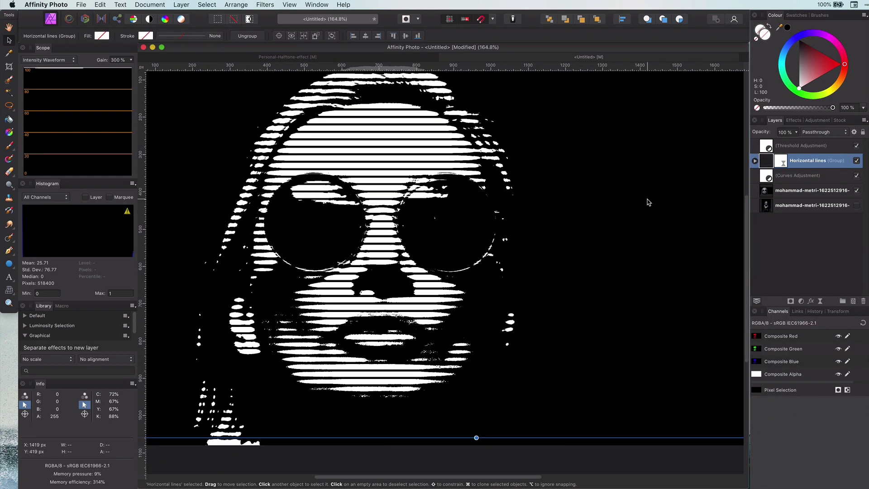
{"action": "key", "text": "super+0"}
{"action": "left_click", "coordinate": [433, 100]}
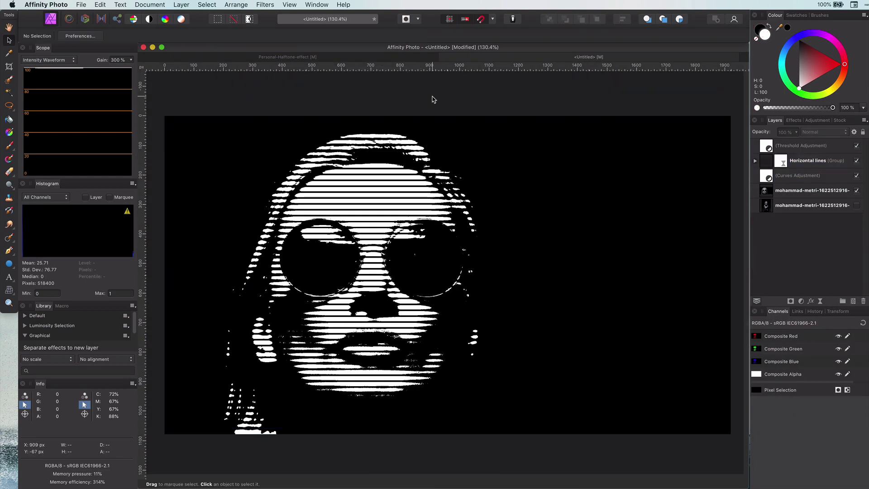
Move the Gaussian Blur filter out of the Horizontal lines group to sit above it.
{"action": "left_click", "coordinate": [755, 160]}
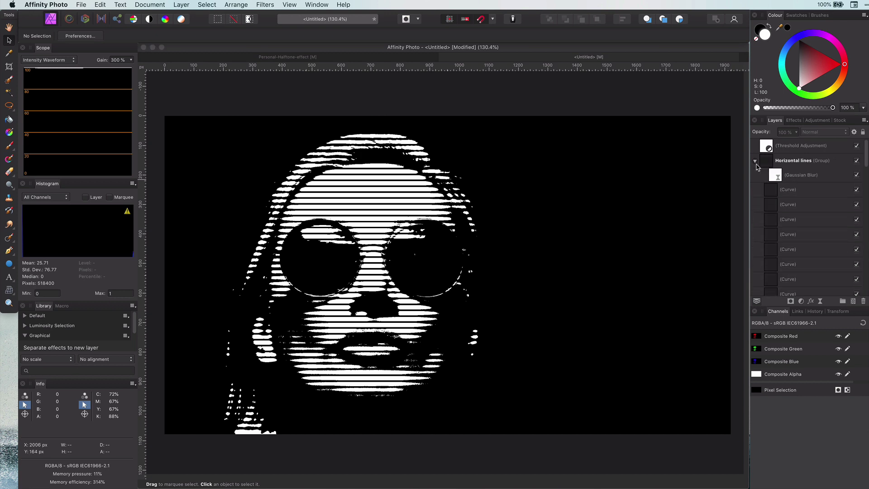
{"action": "left_click", "coordinate": [777, 178]}
{"action": "left_click_drag", "start_coordinate": [776, 176], "coordinate": [781, 158]}
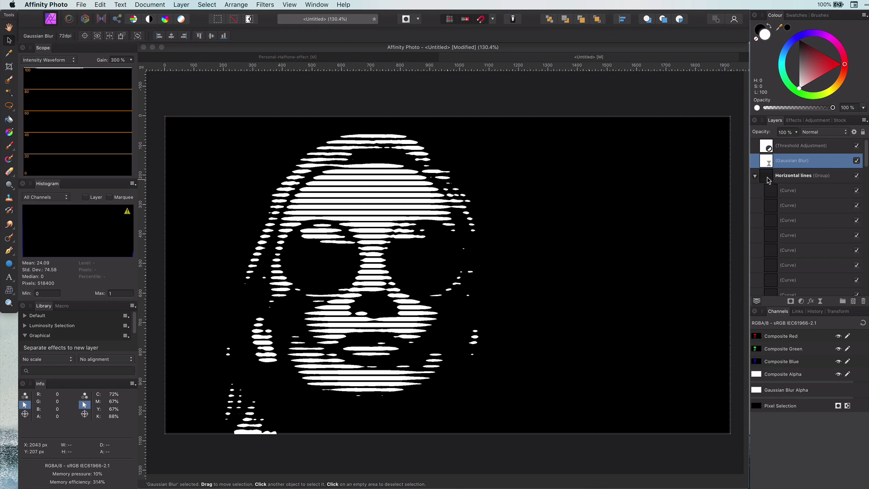
{"action": "left_click", "coordinate": [766, 179]}
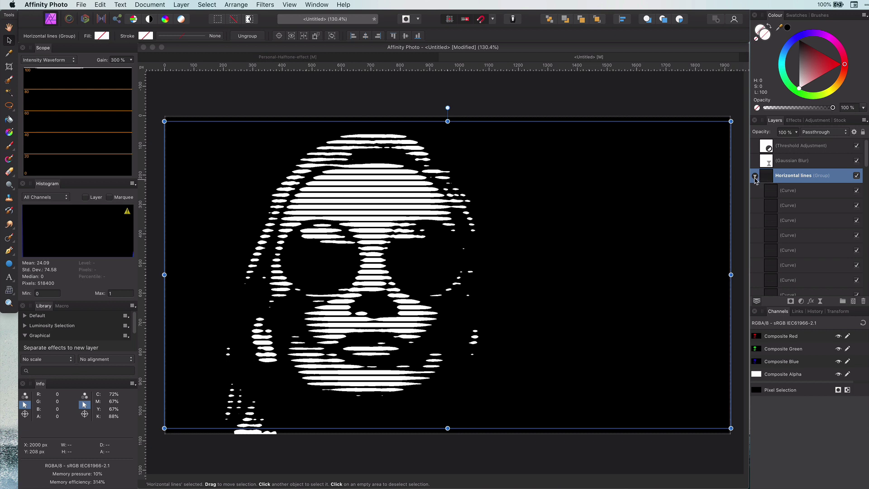
{"action": "left_click", "coordinate": [755, 177]}
Duplicate the Horizontal lines group, rotate the copy 90°, and trim it at top and bottom.
{"action": "key", "text": "super+j"}
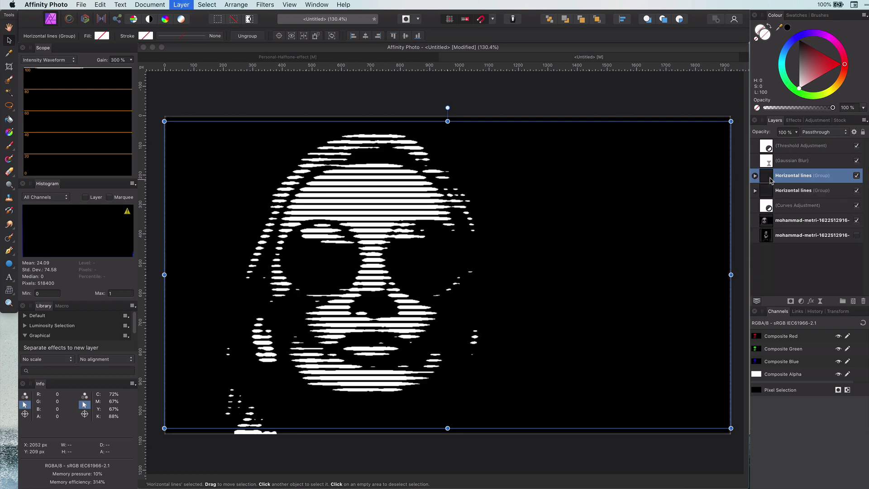
{"action": "left_click_drag", "start_coordinate": [572, 227], "coordinate": [570, 213]}
{"action": "scroll", "coordinate": [479, 287], "scroll_direction": "up", "scroll_amount": 5}
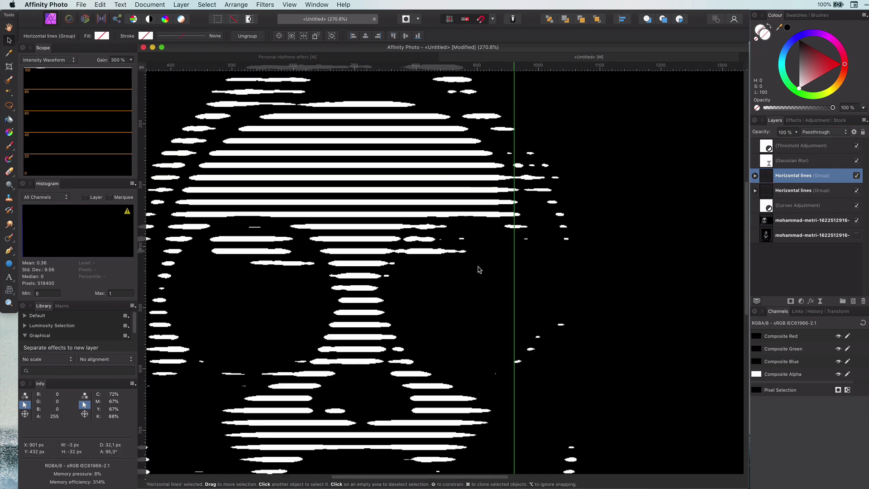
{"action": "scroll", "coordinate": [478, 283], "scroll_direction": "down", "scroll_amount": 10}
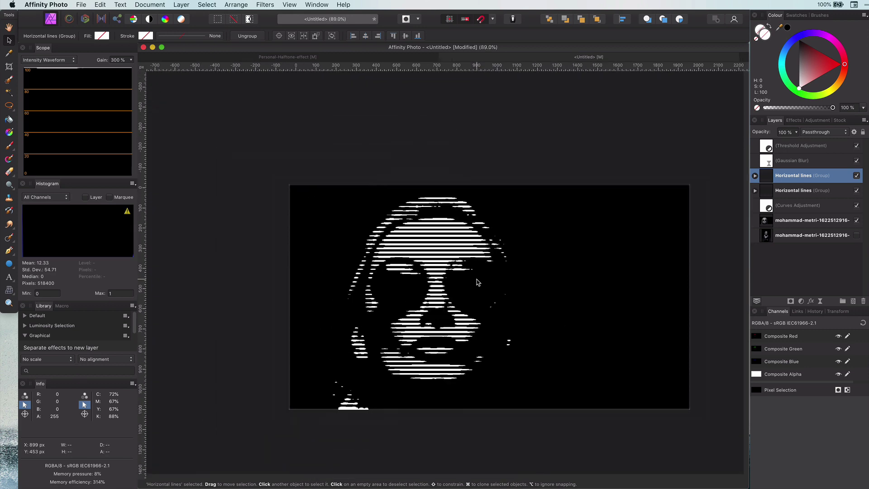
{"action": "left_click_drag", "start_coordinate": [488, 195], "coordinate": [358, 298]}
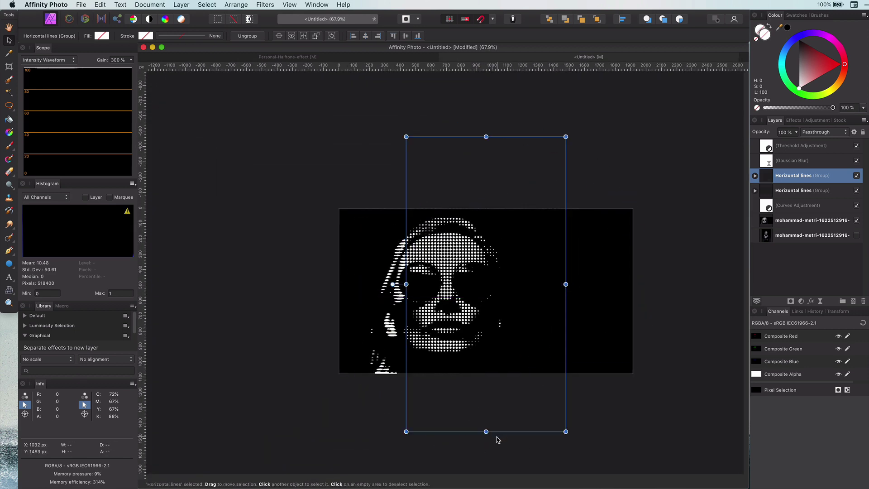
{"action": "left_click_drag", "start_coordinate": [486, 432], "coordinate": [486, 369]}
{"action": "left_click_drag", "start_coordinate": [486, 137], "coordinate": [487, 208]}
Narrow the vertical stripes so they cover only the face's left half.
{"action": "key", "text": "super+j"}
{"action": "left_click_drag", "start_coordinate": [507, 280], "coordinate": [457, 277]}
{"action": "key", "text": "super+z"}
{"action": "key", "text": "super+z"}
{"action": "scroll", "coordinate": [451, 304], "scroll_direction": "up", "scroll_amount": 5}
{"action": "scroll", "coordinate": [450, 303], "scroll_direction": "up", "scroll_amount": 1}
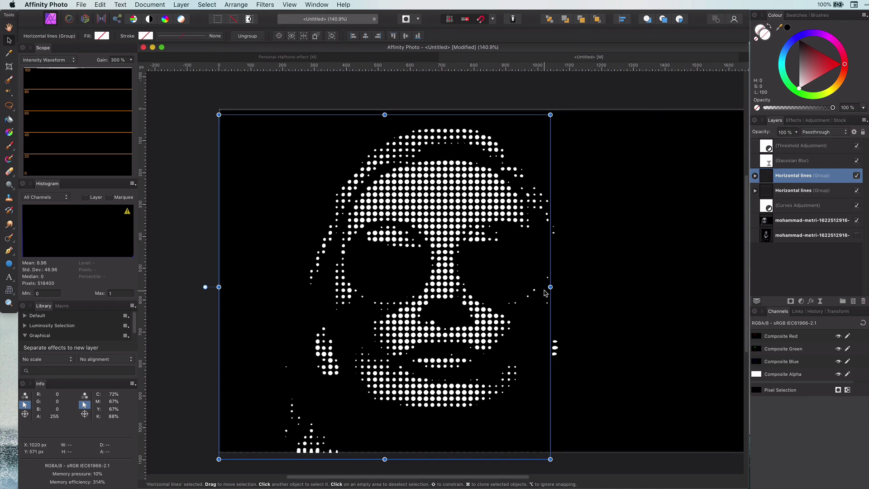
{"action": "left_click_drag", "start_coordinate": [549, 288], "coordinate": [452, 283]}
Select both Horizontal lines groups and combine them into one group.
{"action": "left_click", "coordinate": [602, 349]}
{"action": "scroll", "coordinate": [601, 349], "scroll_direction": "down", "scroll_amount": 5}
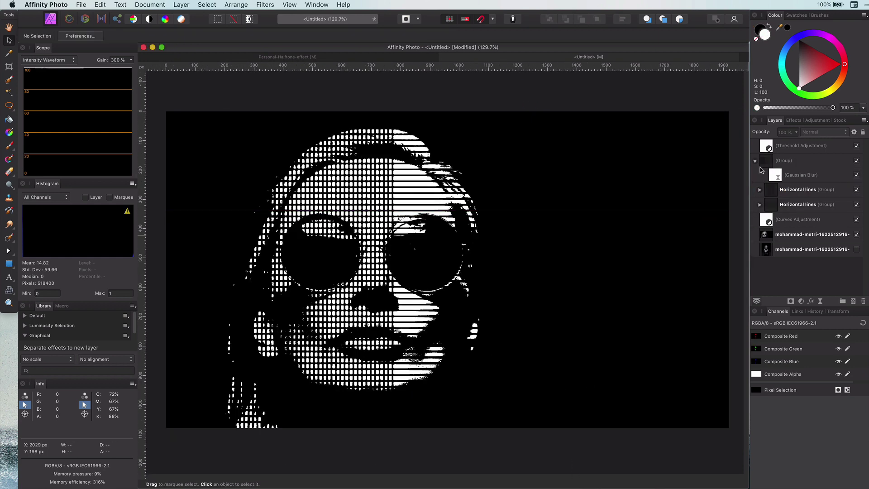
{"action": "left_click", "coordinate": [755, 161]}
{"action": "left_click", "coordinate": [764, 162]}
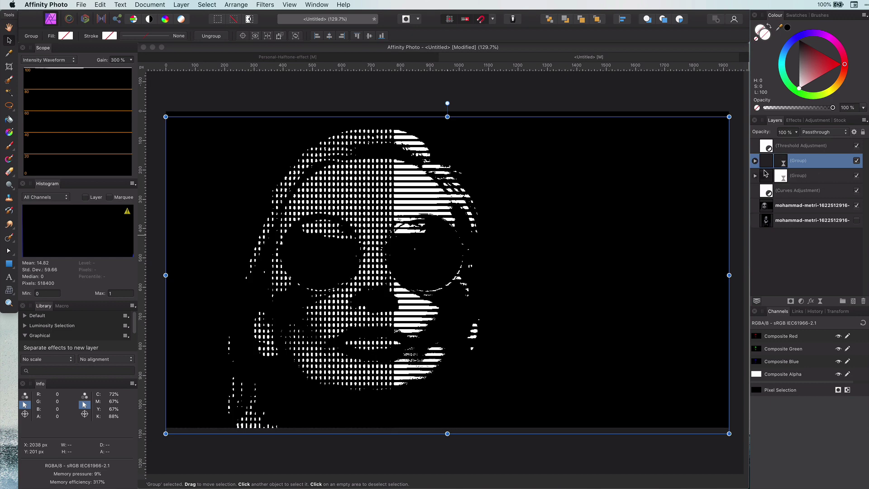
{"action": "left_click", "coordinate": [755, 161]}
{"action": "left_click", "coordinate": [784, 190]}
{"action": "left_click", "coordinate": [778, 204], "text": "shift"}
{"action": "key", "text": "super+g"}
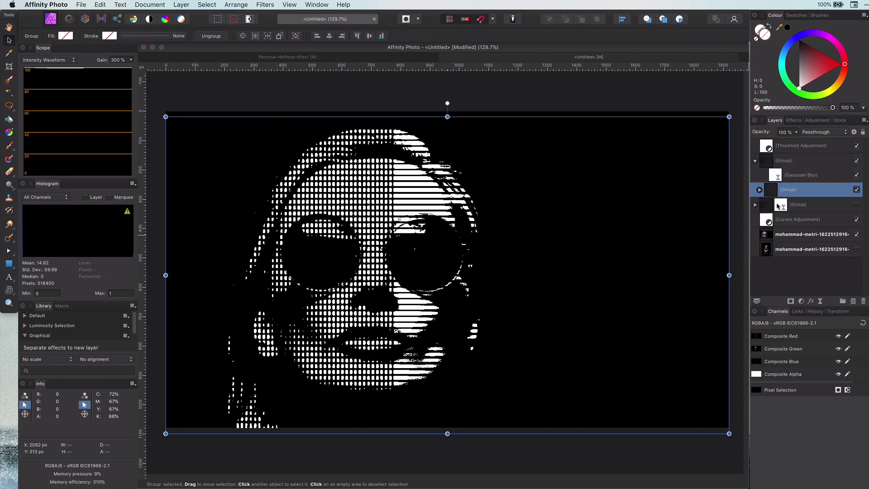
Preview a Filters > Distort > Twirl distortion swirling the stripes across the face.
{"action": "left_click", "coordinate": [265, 4]}
{"action": "mouse_move", "coordinate": [268, 49]}
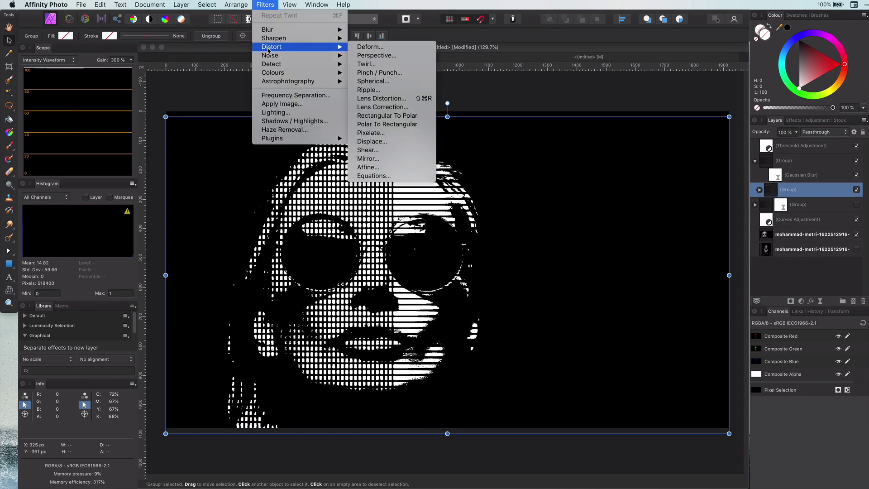
{"action": "left_click", "coordinate": [368, 64]}
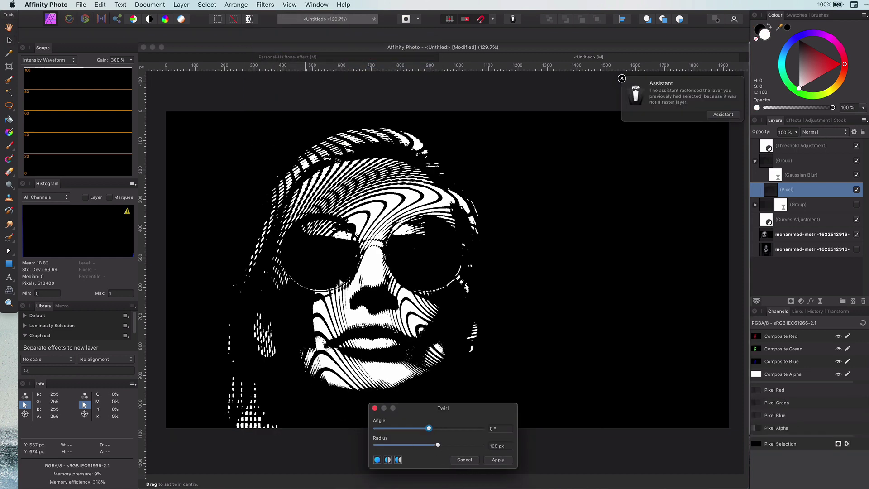
Confirm the twirl effect and add a new pattern layer with a 32×32 px tile.
{"action": "left_click", "coordinate": [498, 460]}
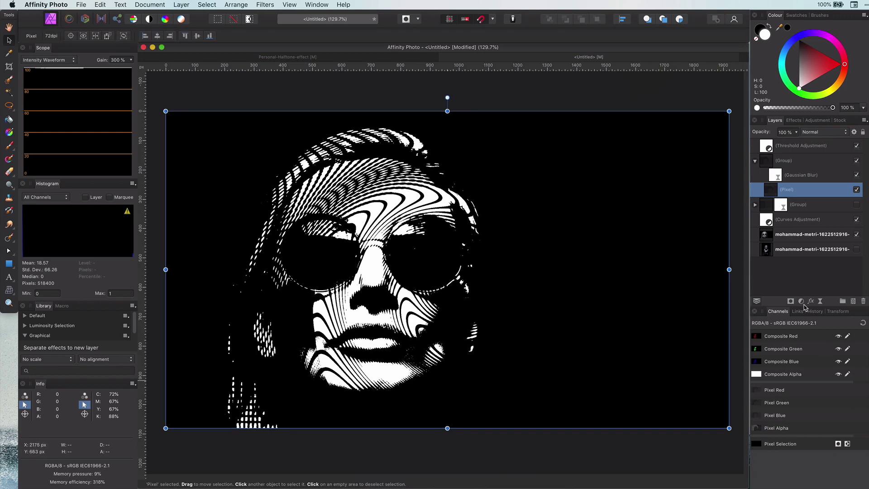
{"action": "left_click", "coordinate": [181, 5]}
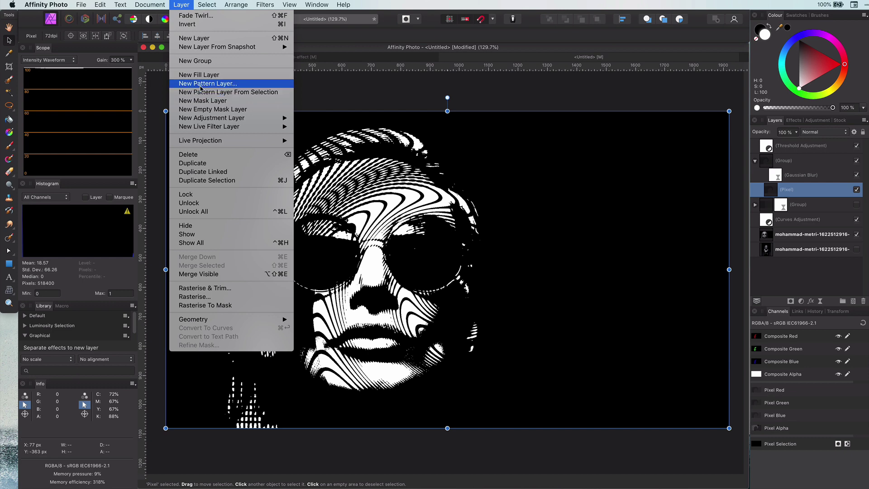
{"action": "left_click", "coordinate": [200, 86]}
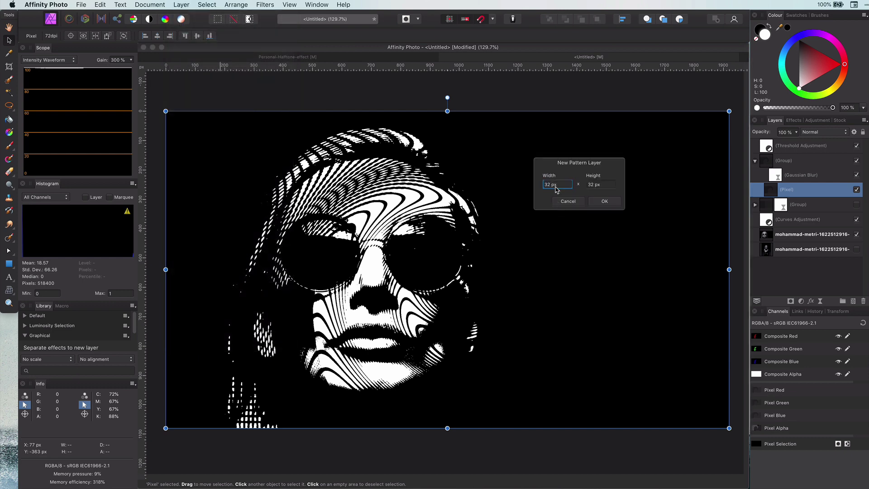
{"action": "left_click", "coordinate": [604, 201]}
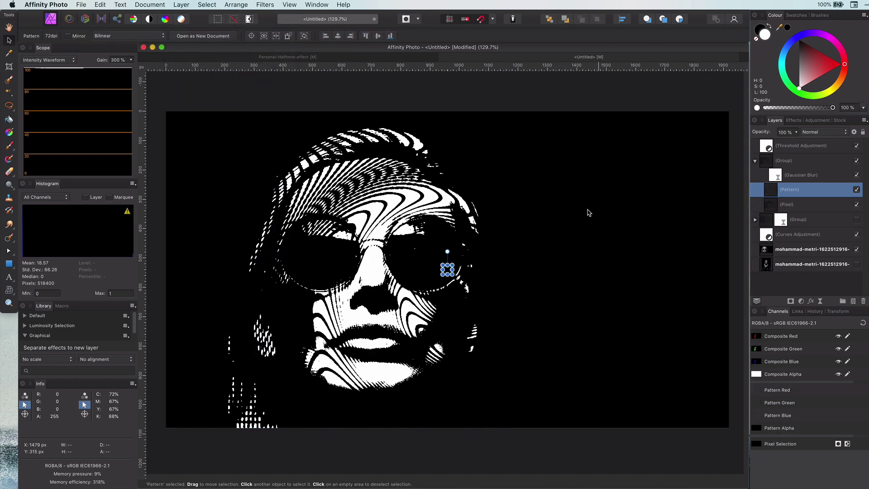
{"action": "scroll", "coordinate": [439, 277], "scroll_direction": "up", "scroll_amount": 5}
{"action": "scroll", "coordinate": [439, 277], "scroll_direction": "up", "scroll_amount": 4}
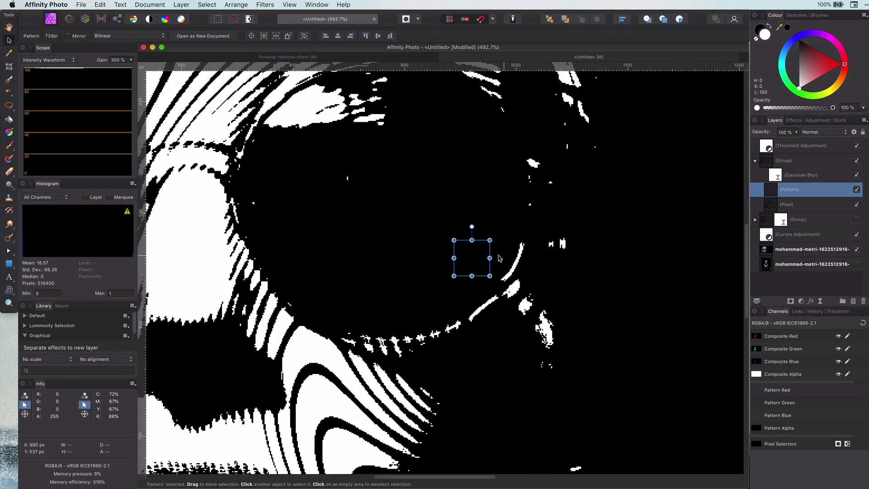
Hand-draw shapes in the pattern tile with the Paint Brush, erasing parts with the Eraser.
{"action": "left_click", "coordinate": [10, 146]}
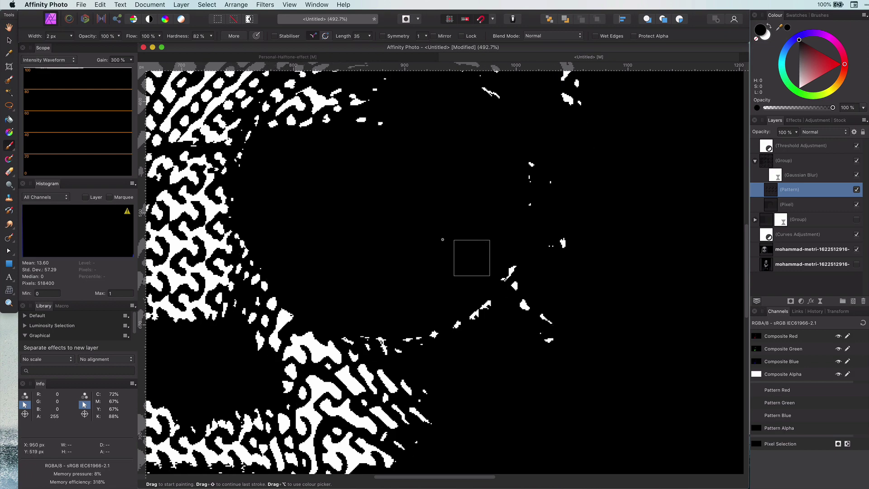
{"action": "scroll", "coordinate": [428, 258], "scroll_direction": "down", "scroll_amount": 6}
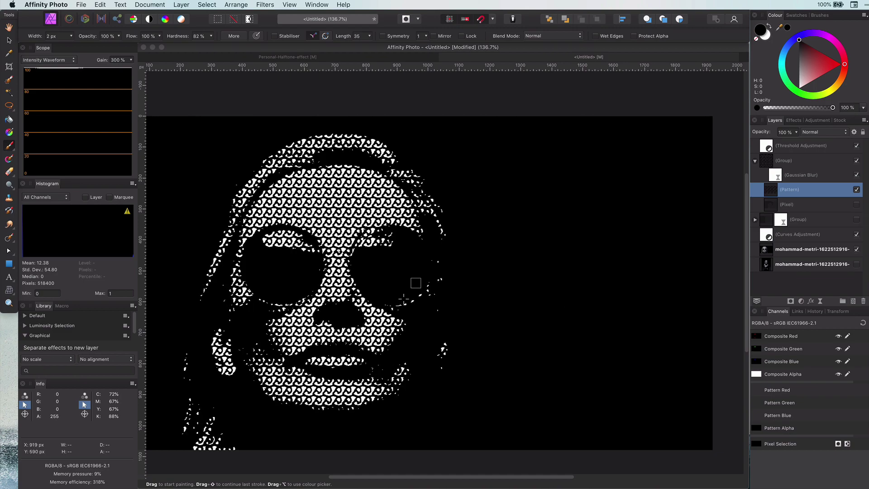
{"action": "scroll", "coordinate": [405, 298], "scroll_direction": "up", "scroll_amount": 5}
{"action": "key", "text": "e"}
{"action": "scroll", "coordinate": [439, 254], "scroll_direction": "down", "scroll_amount": 5}
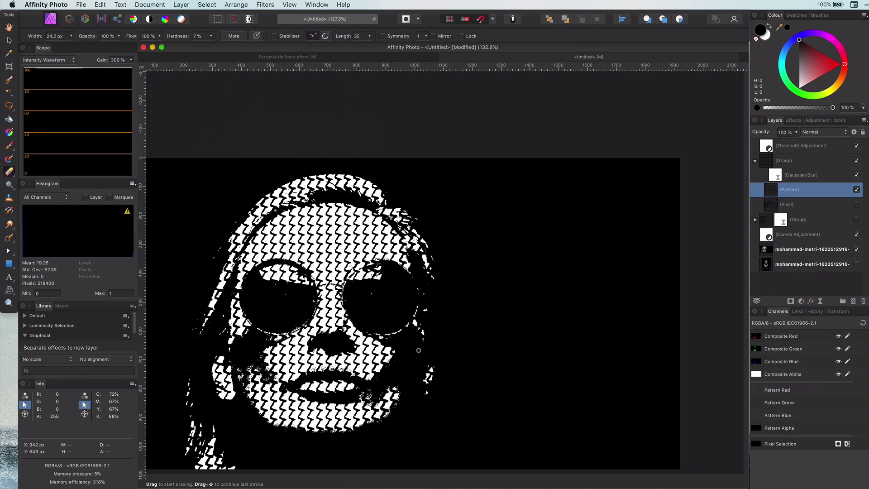
{"action": "scroll", "coordinate": [524, 267], "scroll_direction": "up", "scroll_amount": 5}
{"action": "key", "text": "b"}
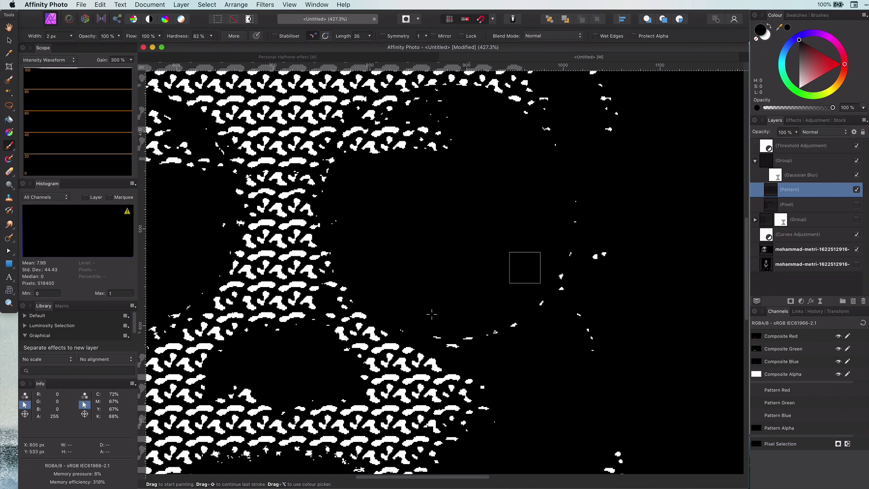
Refine the tile with more erasing and painting so the portrait fills with the custom pattern.
{"action": "scroll", "coordinate": [447, 335], "scroll_direction": "down", "scroll_amount": 5}
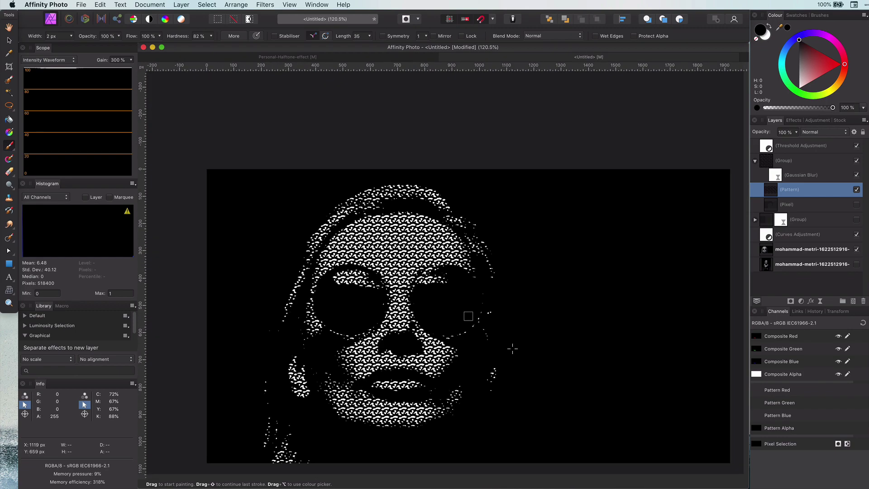
{"action": "scroll", "coordinate": [310, 318], "scroll_direction": "up", "scroll_amount": 5}
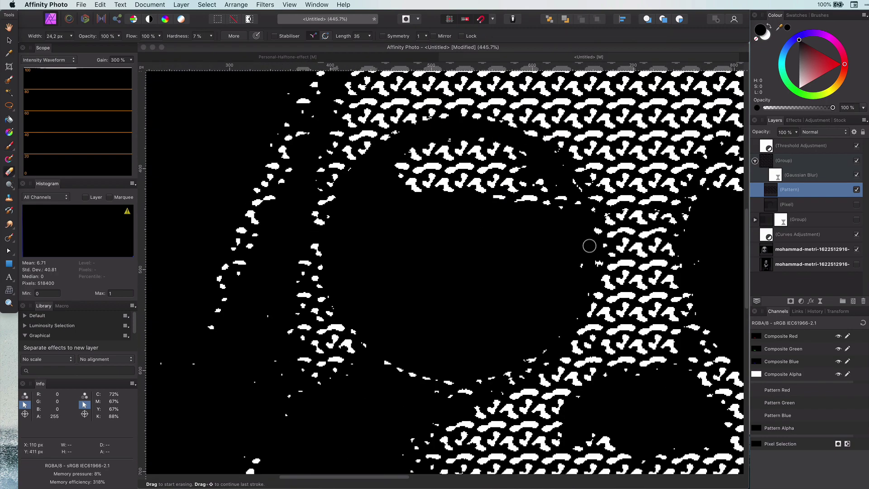
{"action": "left_click", "coordinate": [10, 174]}
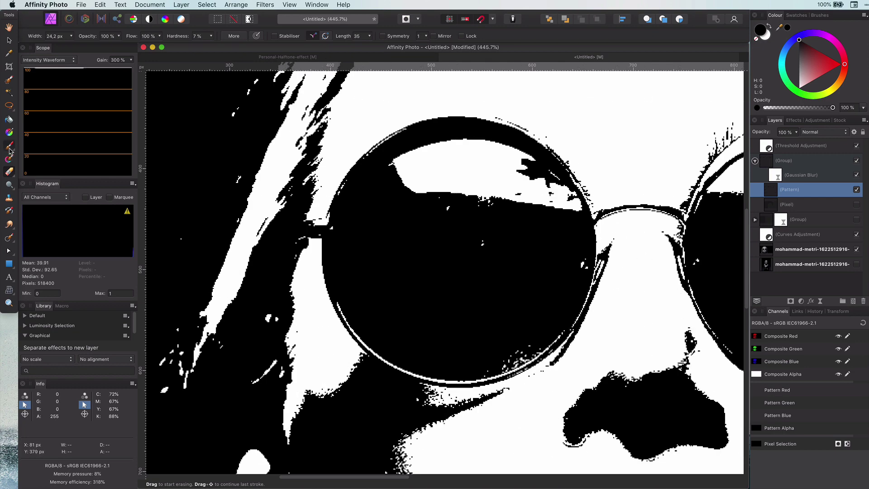
{"action": "key", "text": "b"}
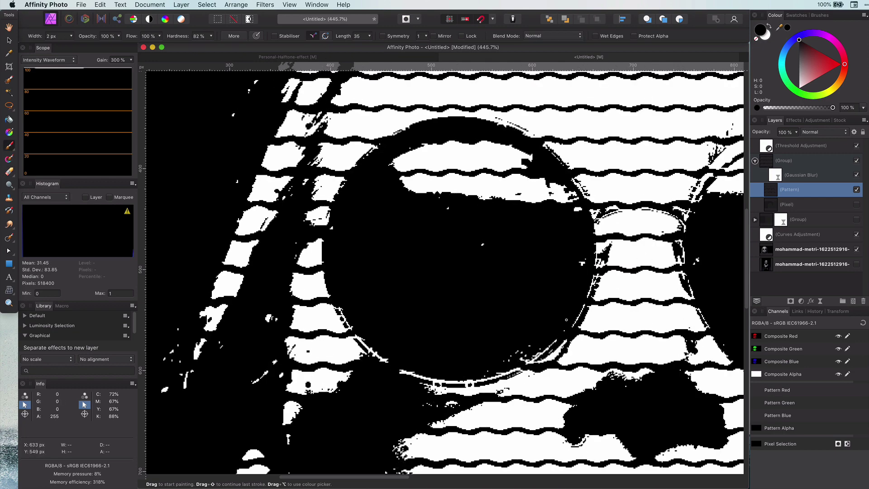
{"action": "scroll", "coordinate": [569, 319], "scroll_direction": "down", "scroll_amount": 5}
{"action": "scroll", "coordinate": [499, 260], "scroll_direction": "up", "scroll_amount": 5}
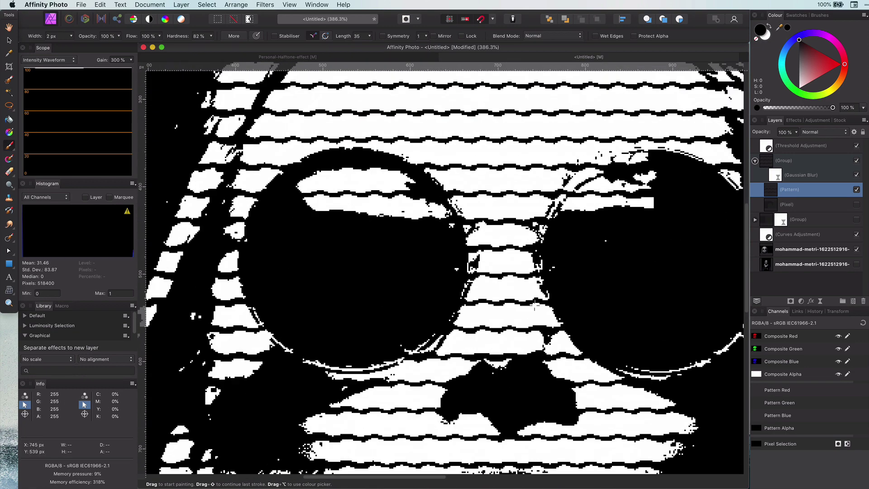
{"action": "scroll", "coordinate": [499, 259], "scroll_direction": "down", "scroll_amount": 6}
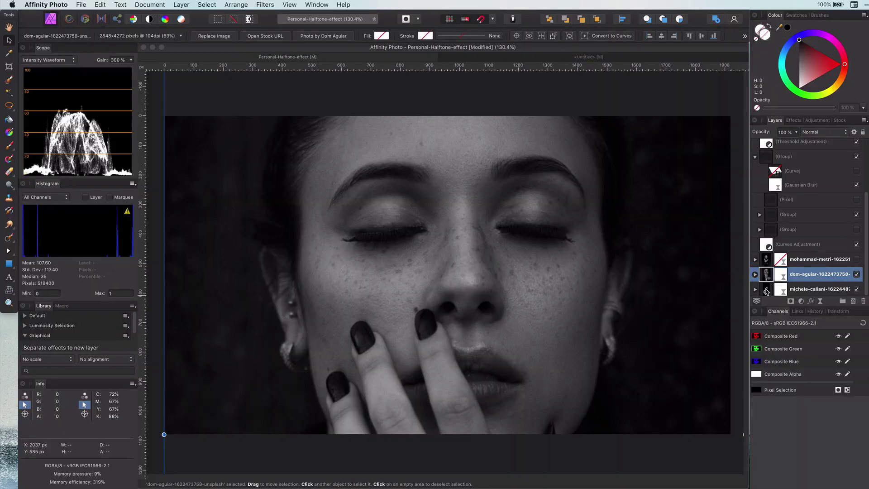
Preview the statue photo alone, hide the closed-eyes portrait, and briefly toggle the dot halftone group.
{"action": "left_click", "coordinate": [766, 290]}
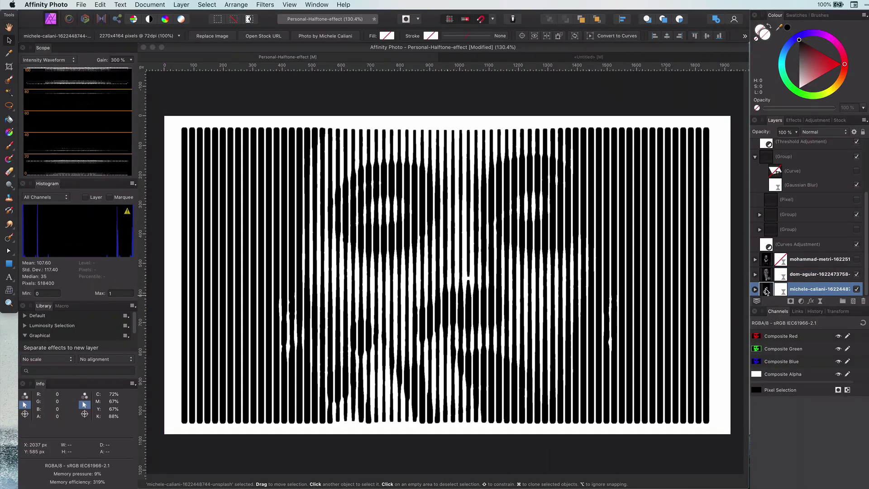
{"action": "left_click", "coordinate": [767, 291], "text": "alt"}
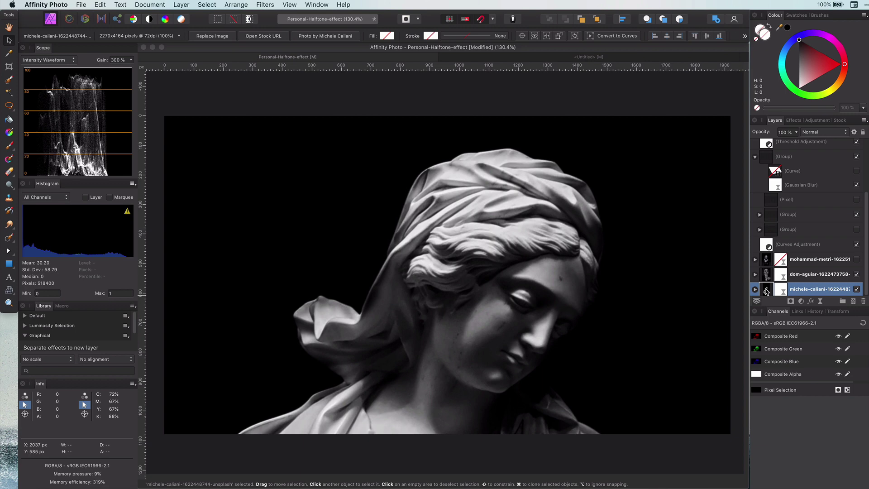
{"action": "left_click", "coordinate": [767, 275]}
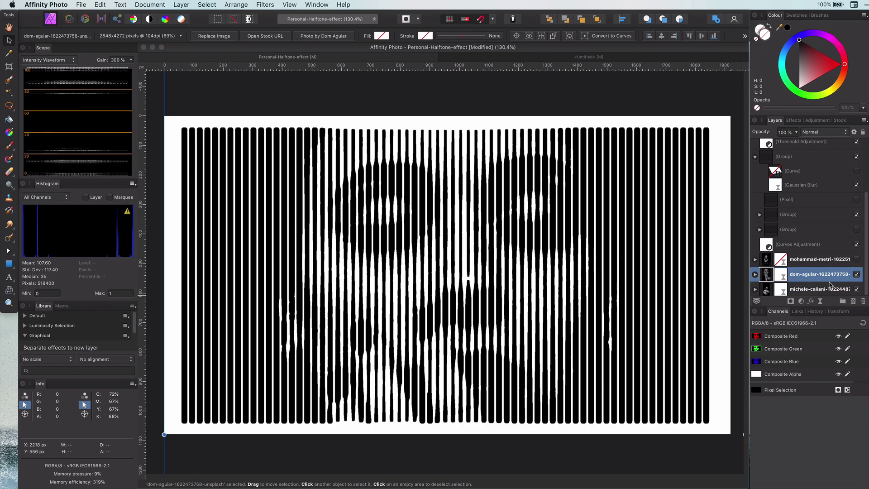
{"action": "left_click", "coordinate": [856, 274]}
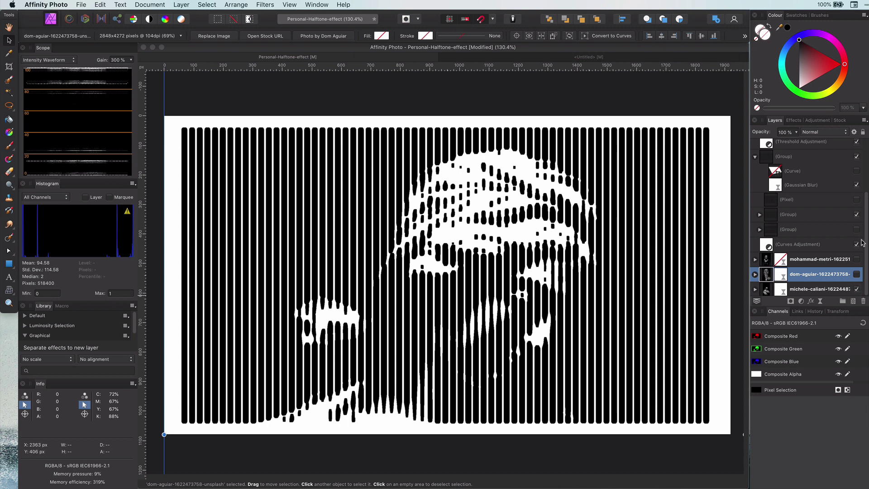
{"action": "left_click", "coordinate": [856, 230]}
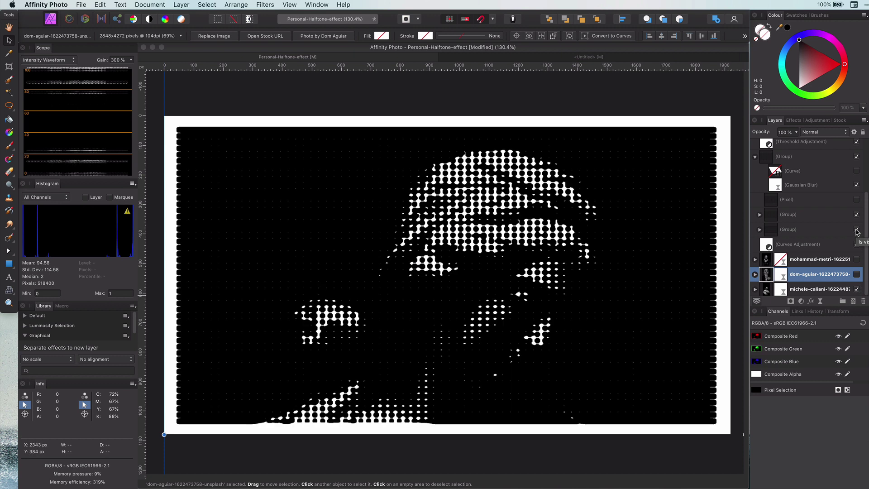
{"action": "left_click", "coordinate": [857, 230]}
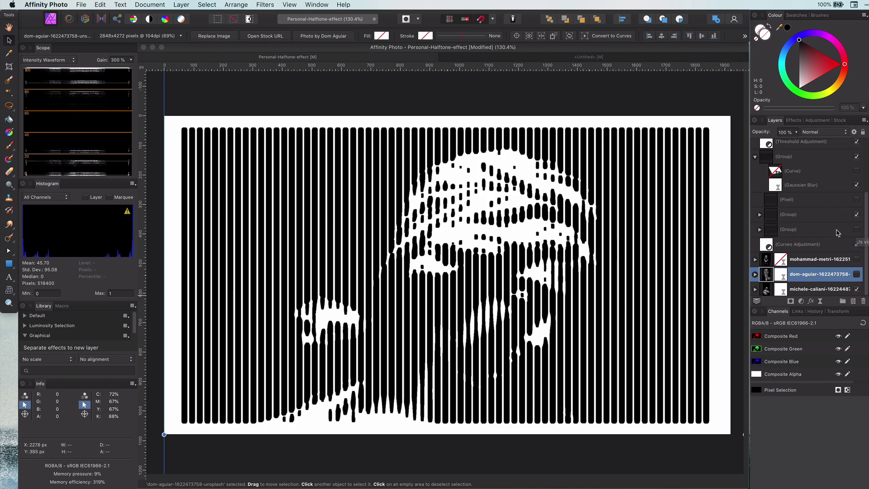
Show the sunglasses portrait, preview its dot halftone version, and restore the closed-eyes portrait layer.
{"action": "left_click", "coordinate": [856, 260]}
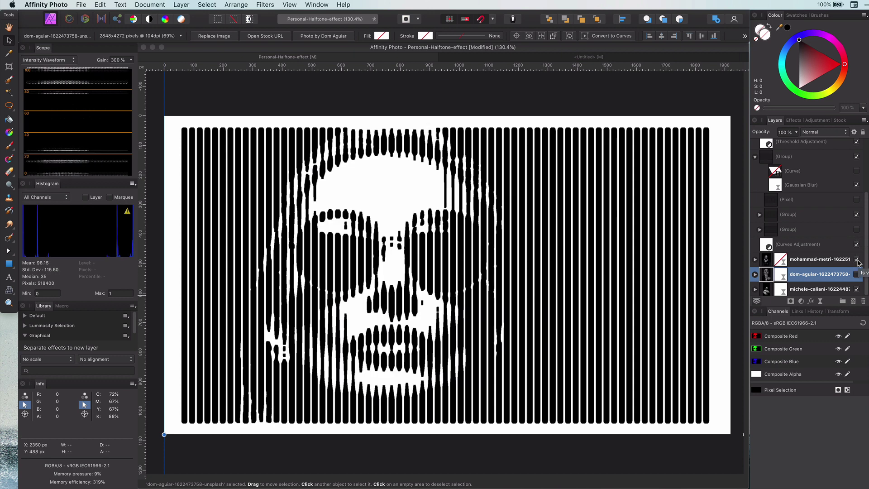
{"action": "left_click", "coordinate": [856, 230]}
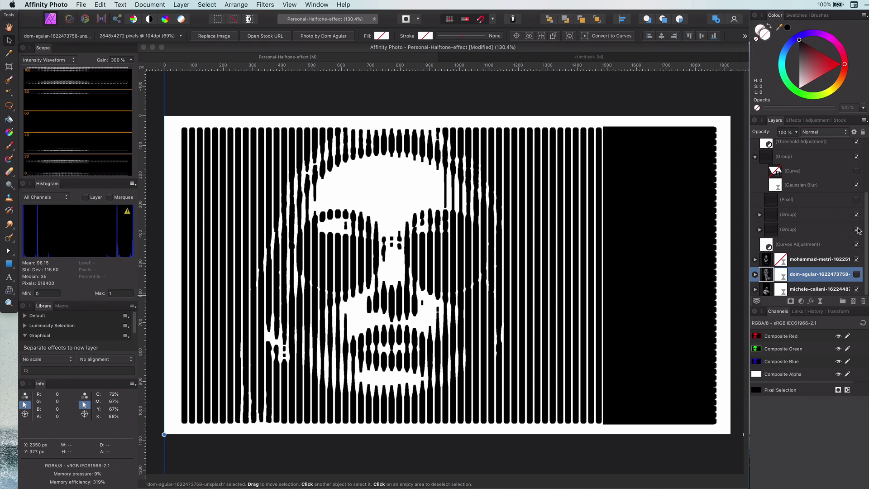
{"action": "left_click", "coordinate": [857, 230]}
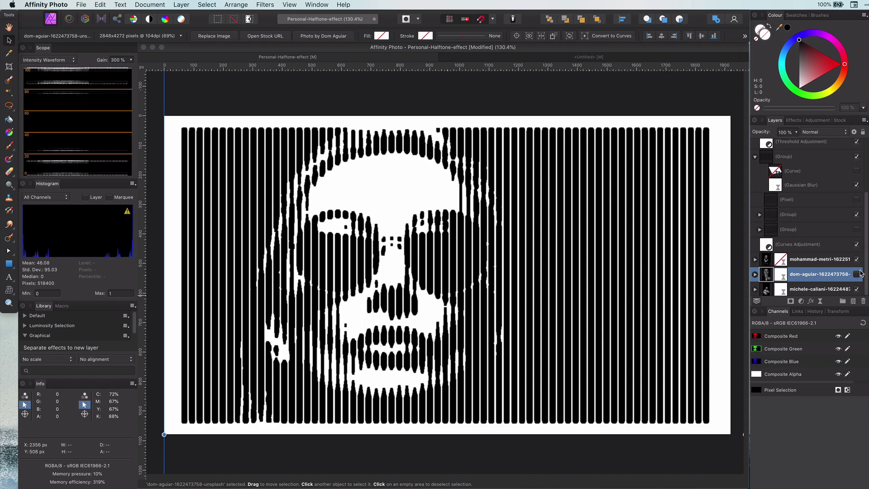
{"action": "left_click", "coordinate": [856, 274]}
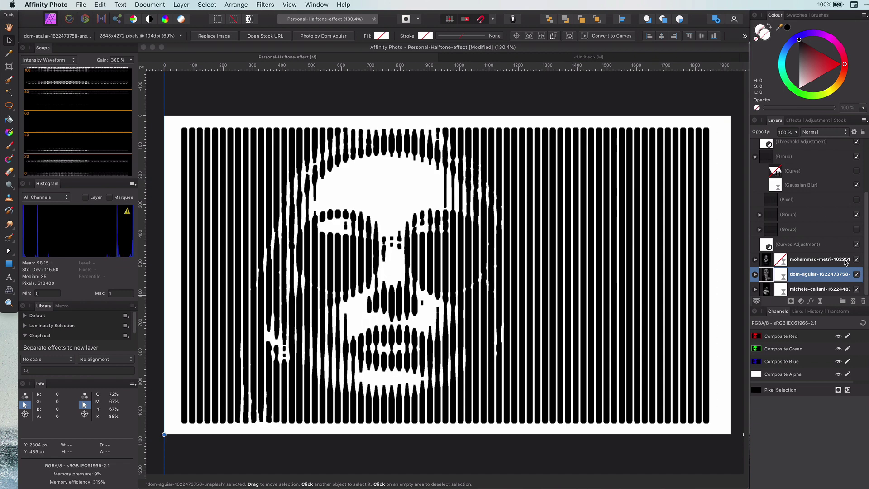
Hide the vertical-stripe group, show the horizontal-line halftone group, and select its Pixel layer.
{"action": "left_click", "coordinate": [857, 215]}
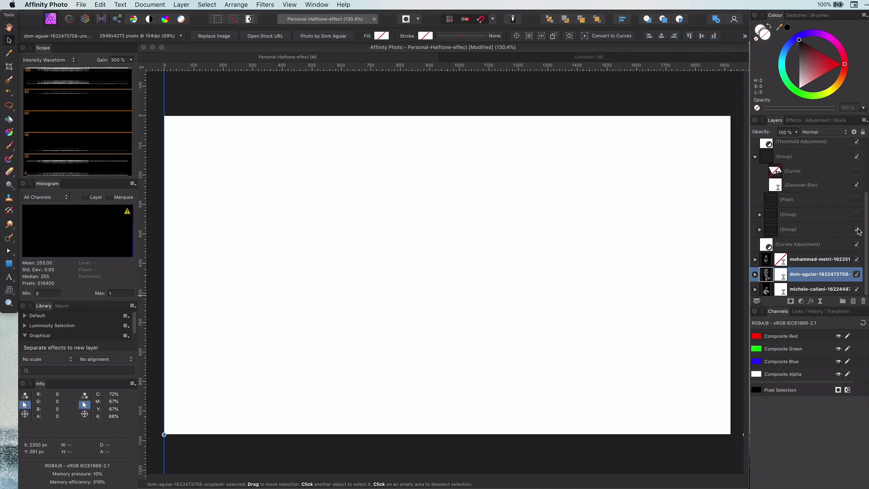
{"action": "left_click", "coordinate": [857, 230]}
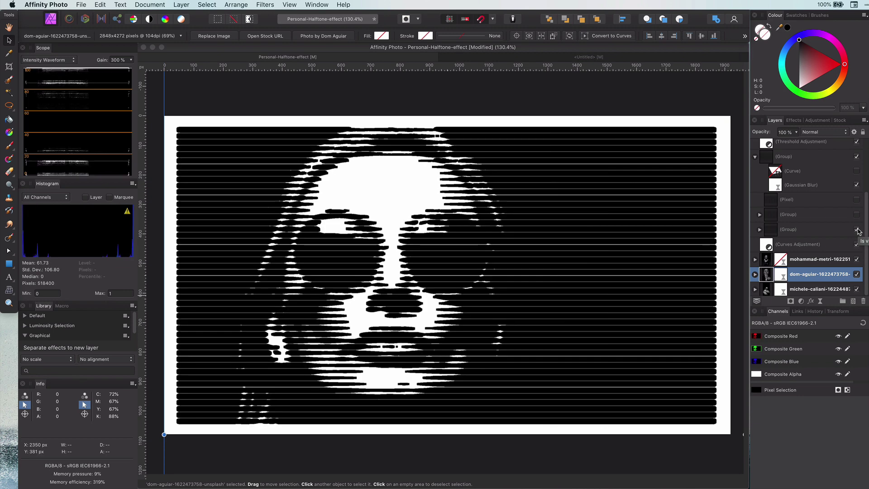
{"action": "scroll", "coordinate": [543, 296], "scroll_direction": "down", "scroll_amount": 3}
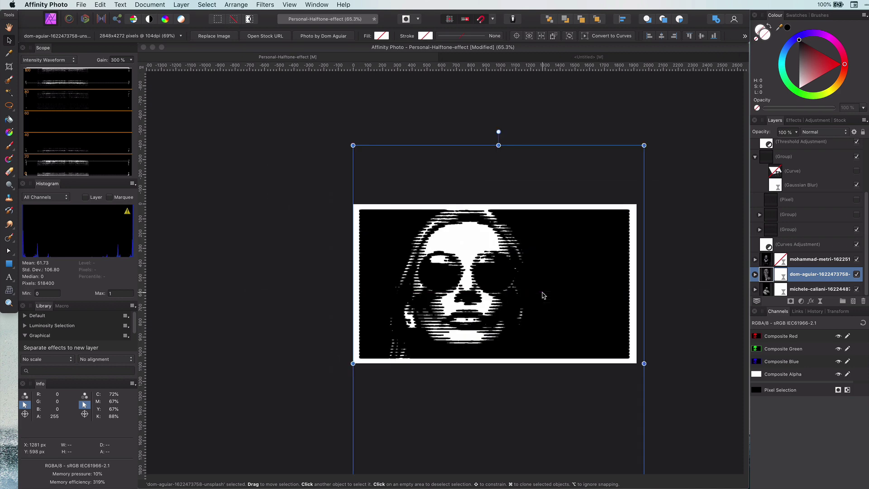
{"action": "scroll", "coordinate": [543, 295], "scroll_direction": "up", "scroll_amount": 3}
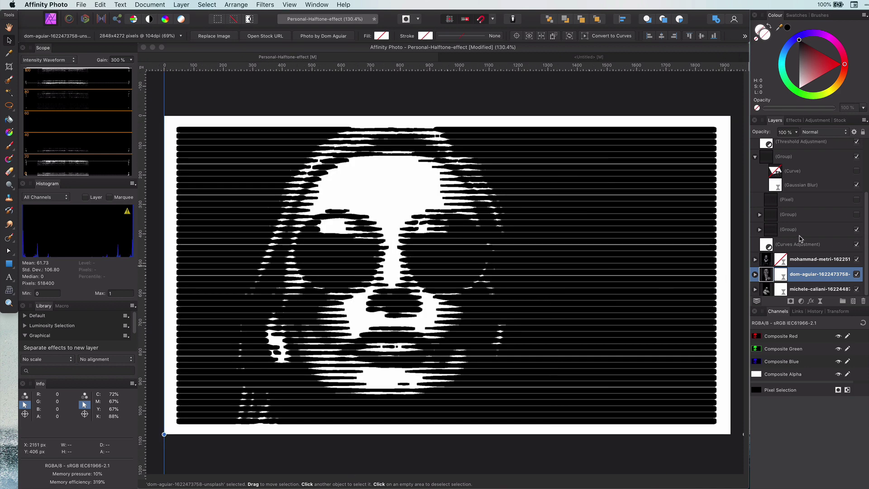
{"action": "left_click", "coordinate": [806, 201]}
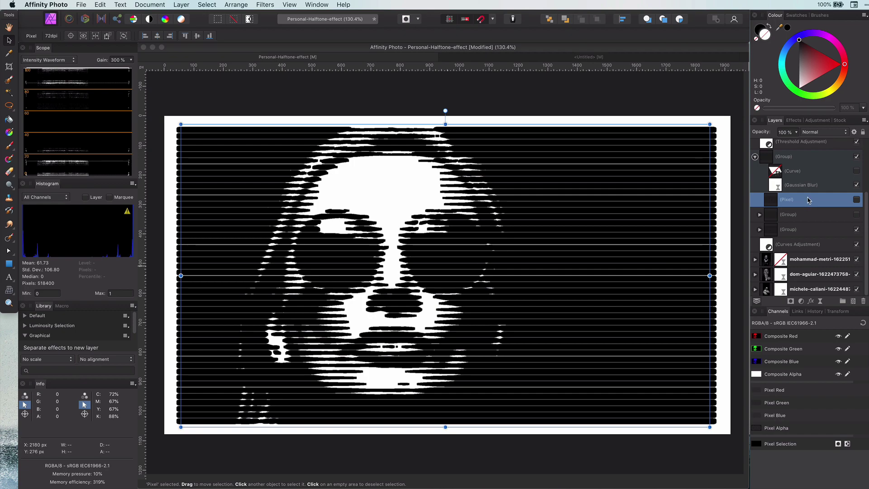